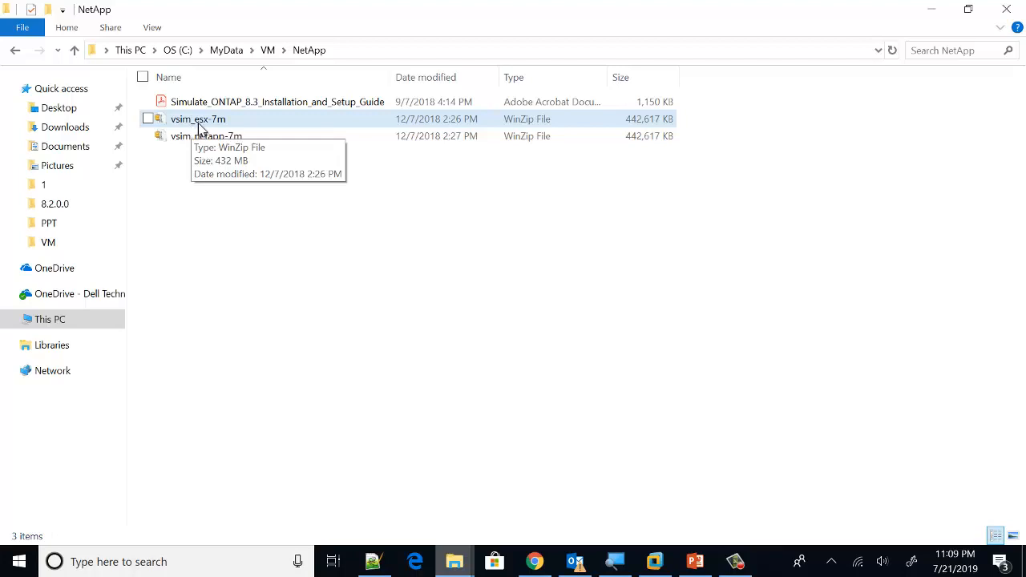
Step: Extract the vsim_netapp-7m archive in the NetApp folder with 7-Zip into its own vsim_netapp-7m folder
left_click(199, 125)
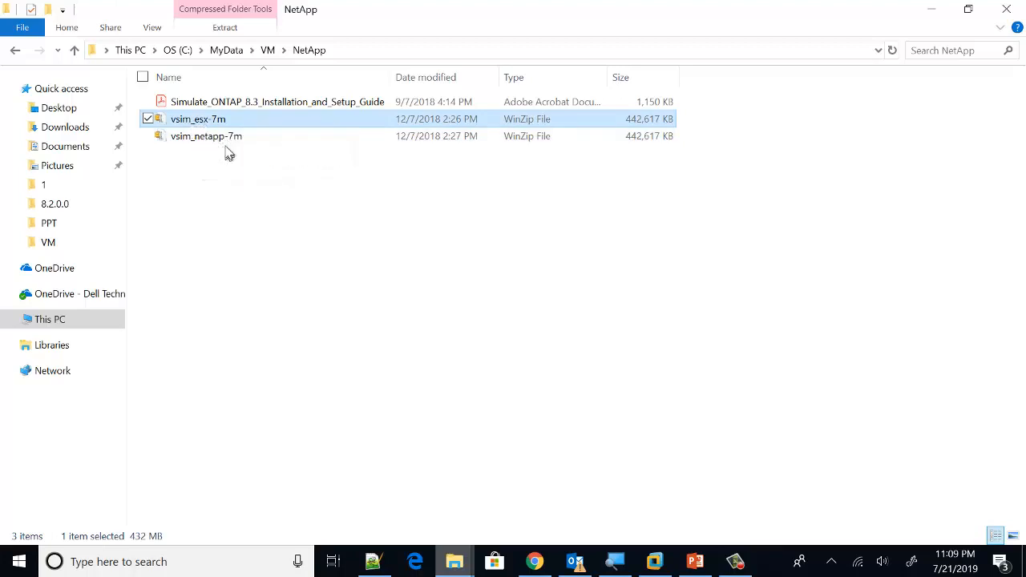
left_click(227, 143)
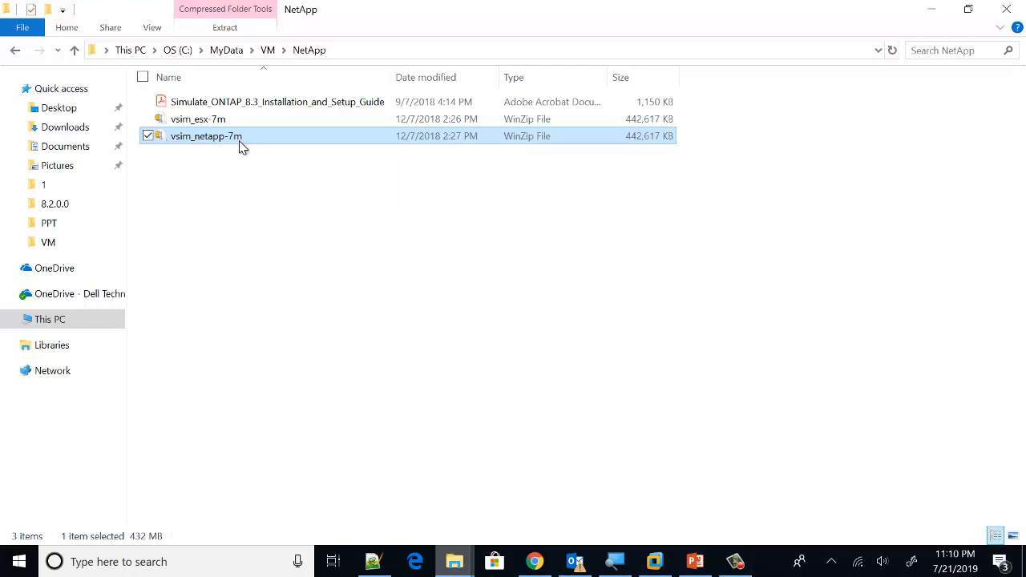
right_click(239, 143)
mouse_move(207, 216)
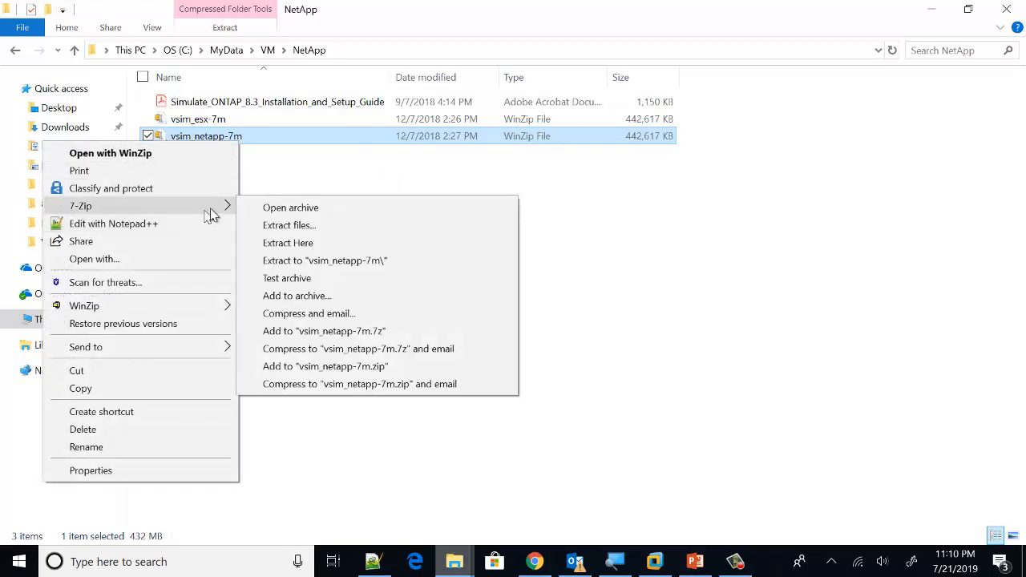
left_click(336, 261)
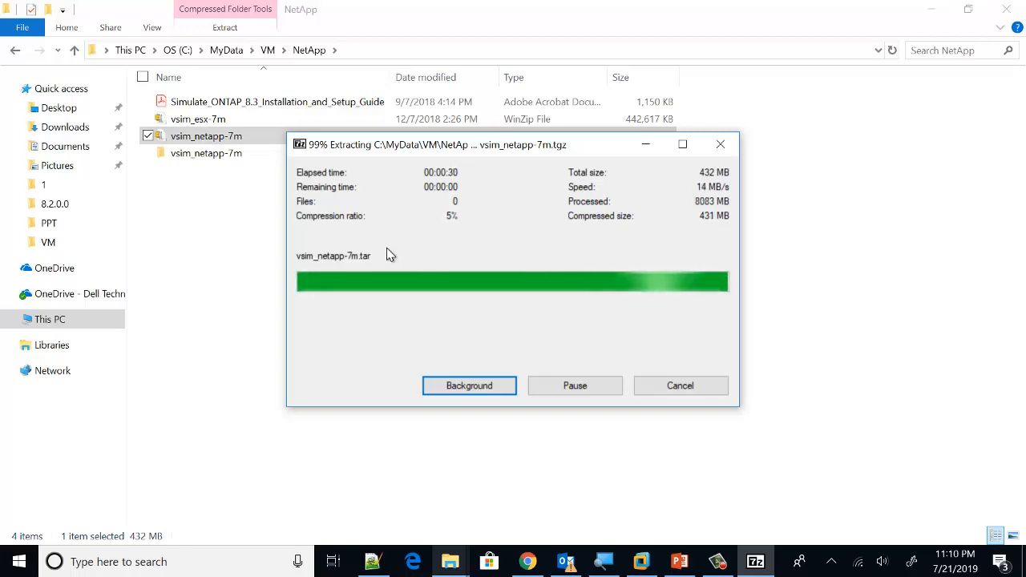
Step: Extract the inner vsim_netapp-7m archive in place with 7-Zip and open the resulting vsim_netapp-7m folder
double_click(215, 155)
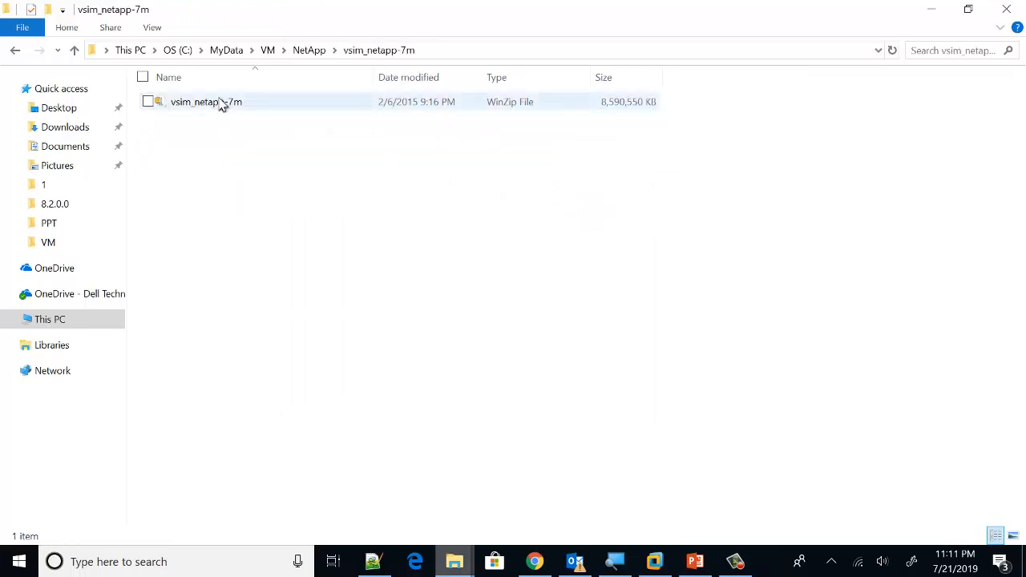
right_click(219, 99)
mouse_move(203, 163)
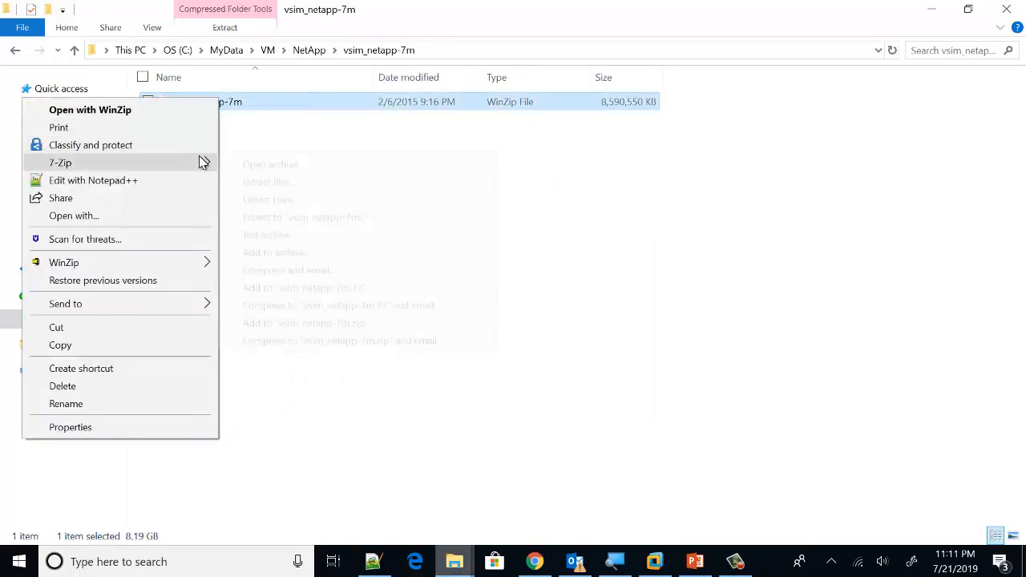
left_click(306, 200)
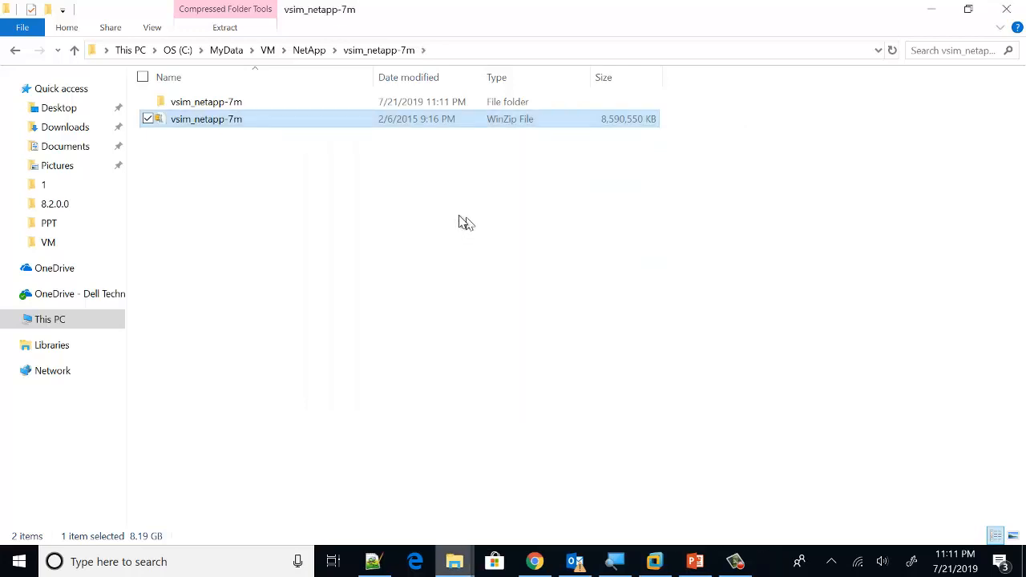
left_click(297, 268)
double_click(201, 107)
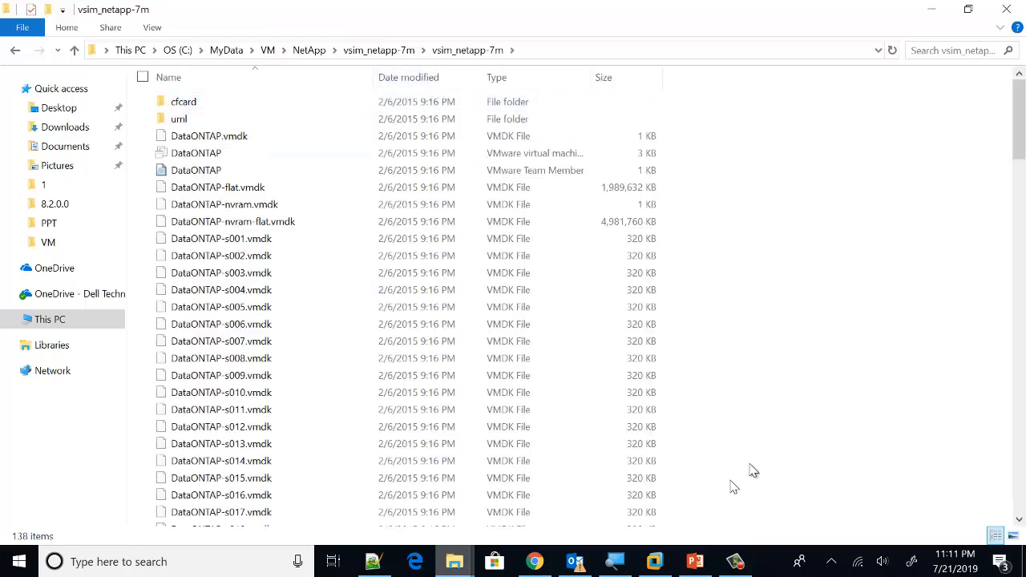
Step: Switch to VMware Workstation and open the DataONTAP virtual machine from the inner vsim_netapp-7m folder under VM\NetApp
left_click(656, 562)
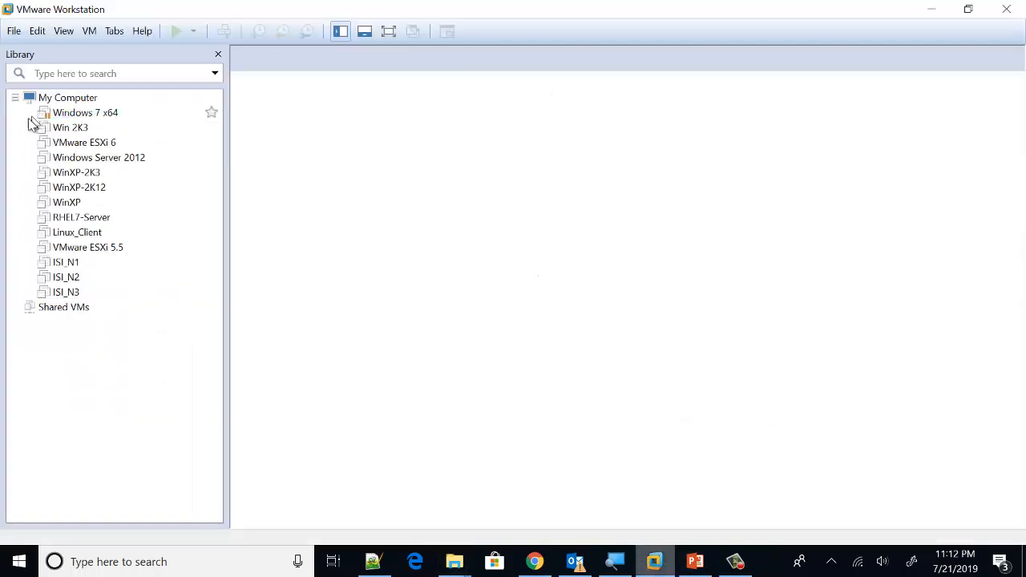
left_click(13, 32)
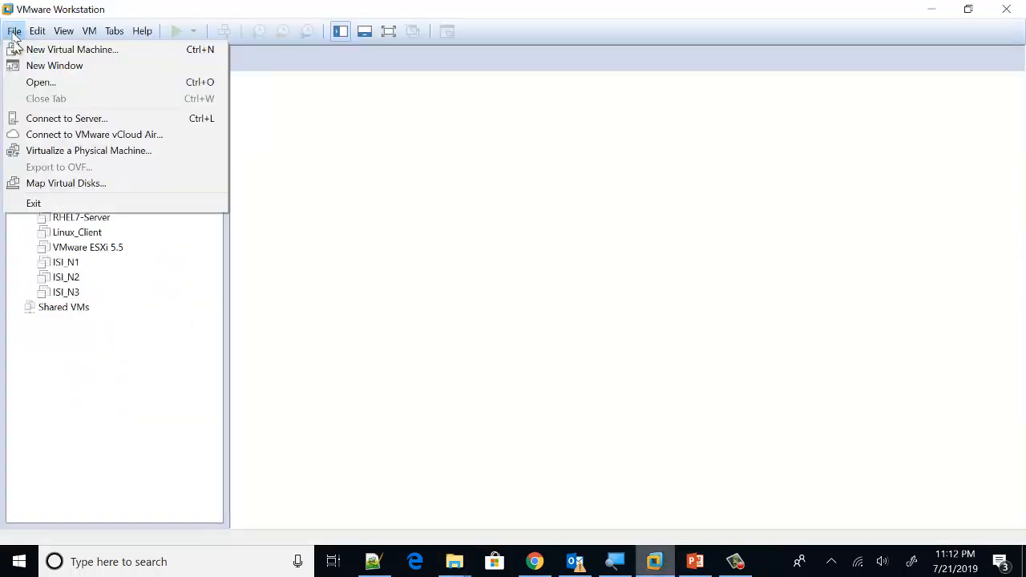
left_click(32, 81)
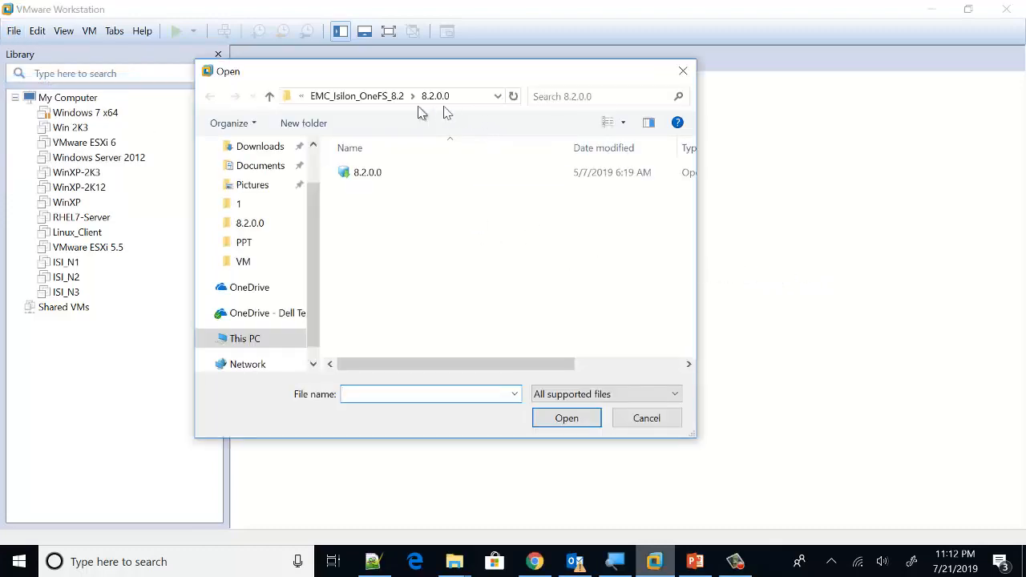
left_click(269, 96)
left_click(269, 96)
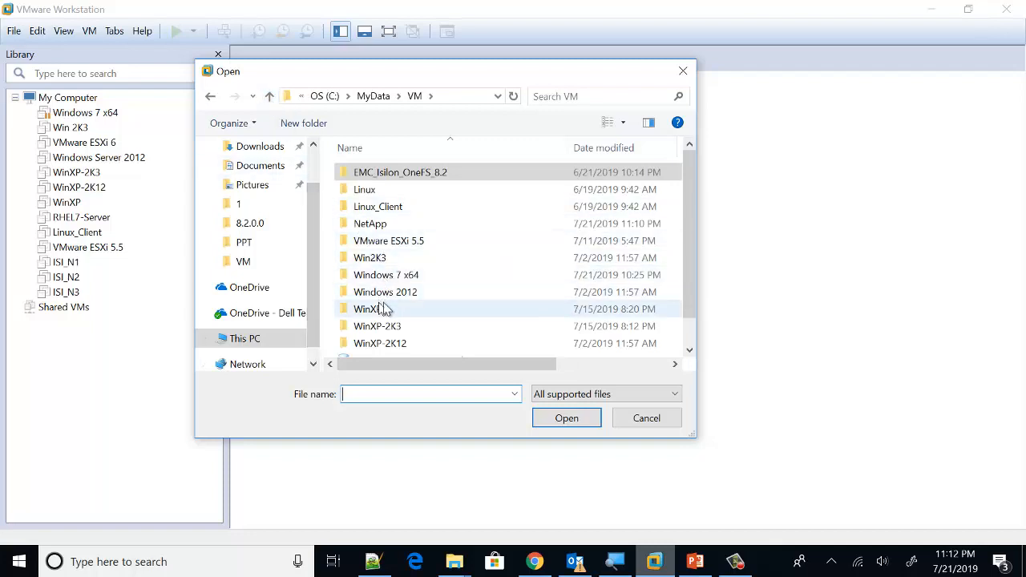
scroll(400, 283, "down", 1)
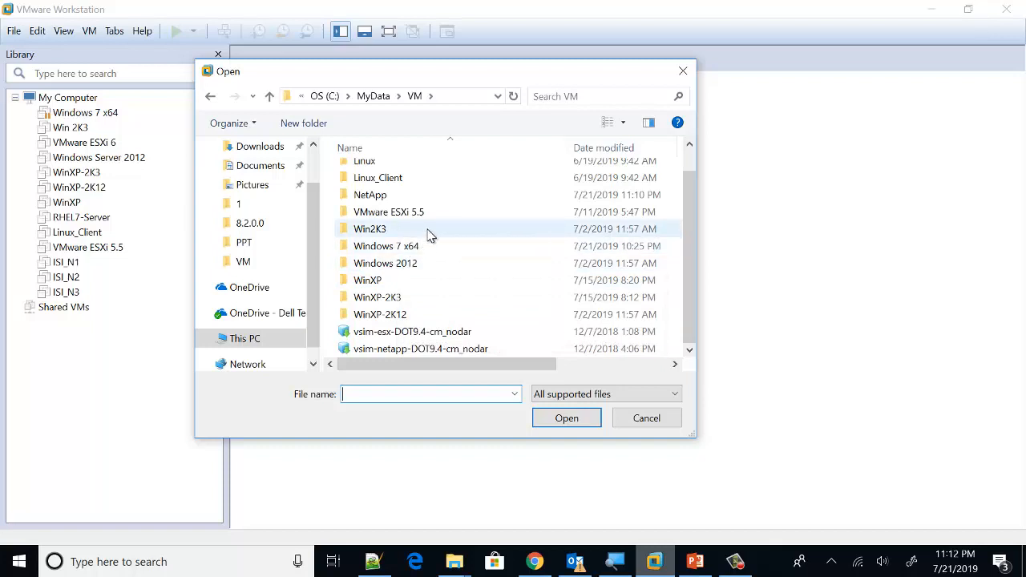
double_click(402, 193)
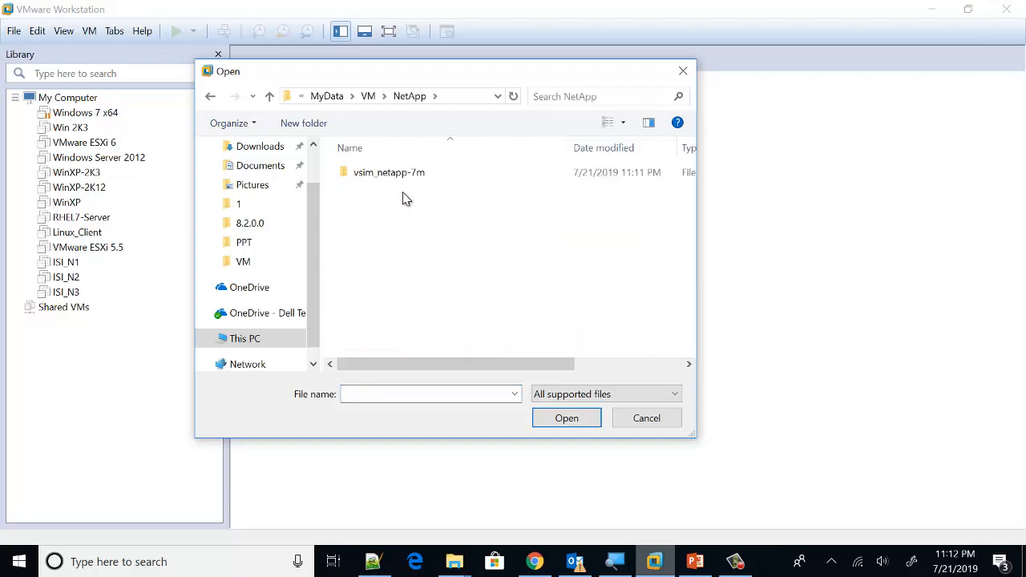
double_click(406, 185)
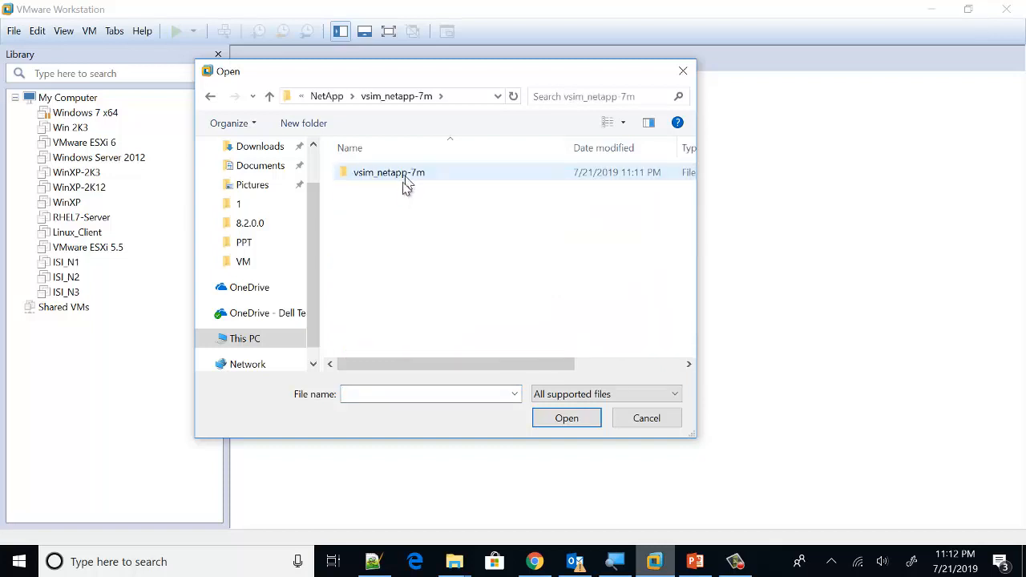
double_click(405, 183)
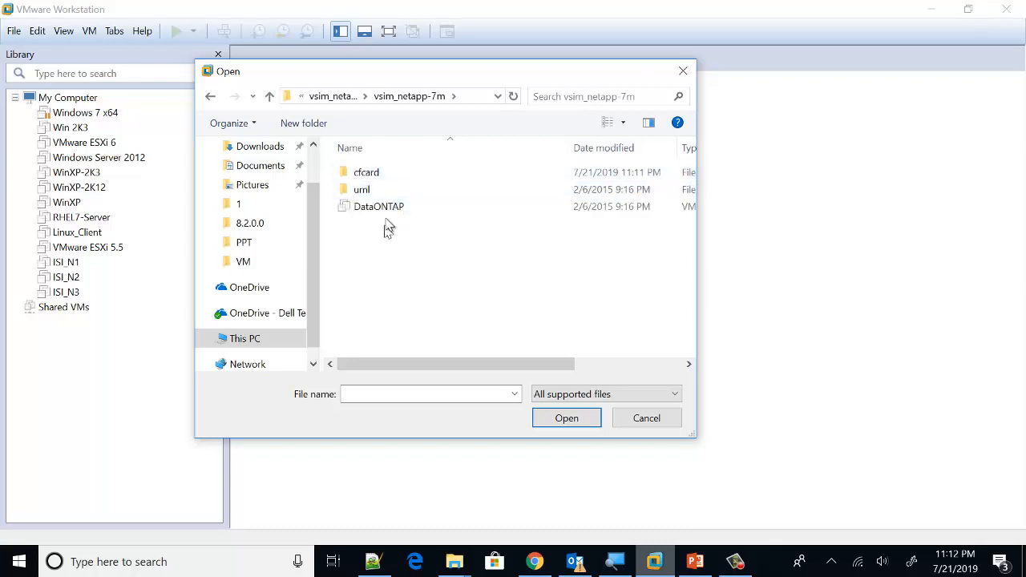
left_click(392, 210)
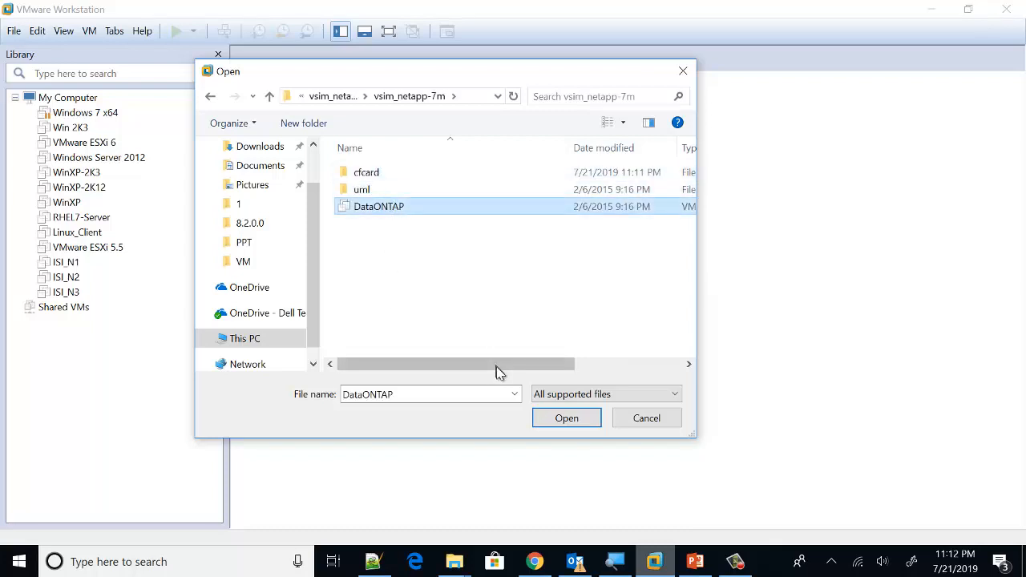
left_click_drag(499, 364, 442, 350)
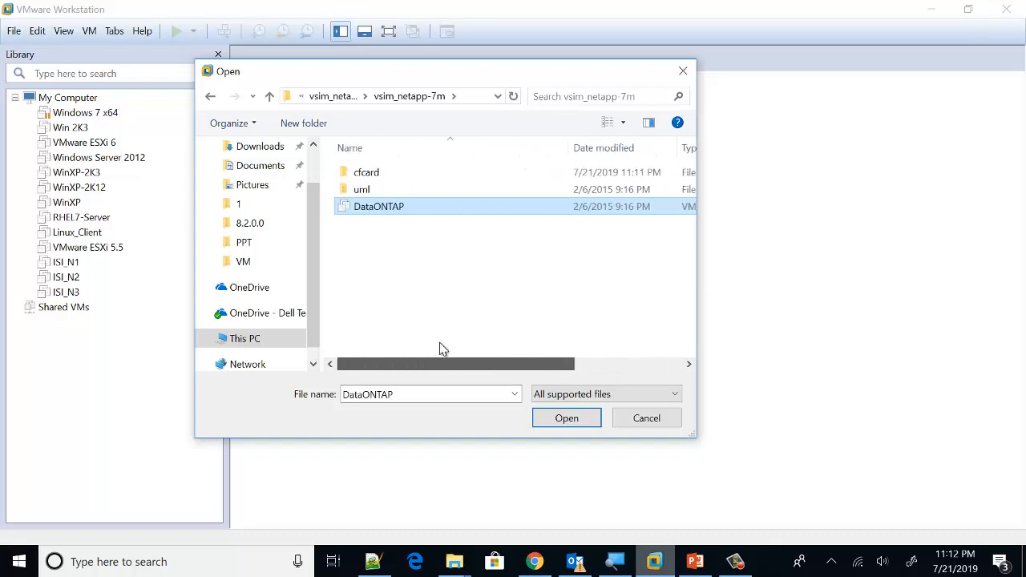
left_click(553, 418)
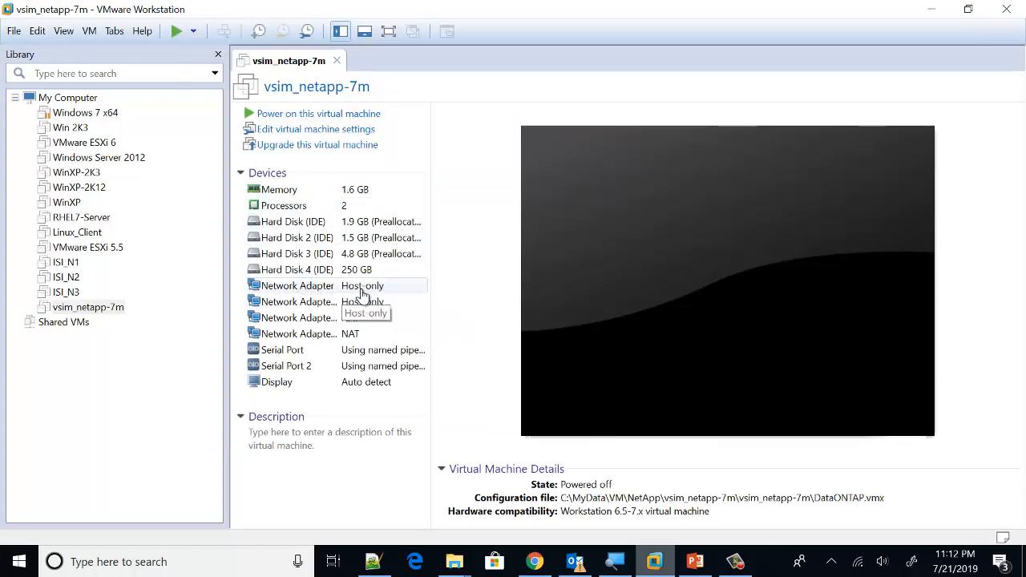
Step: Power on the vsim_netapp-7m virtual machine and interrupt startup to request the boot menu
left_click(360, 290)
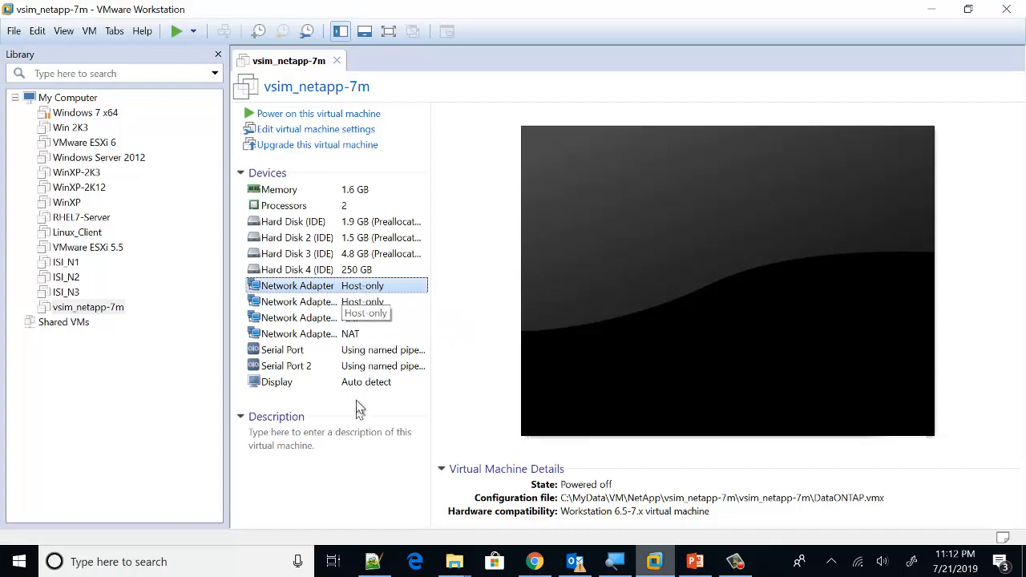
left_click(691, 499)
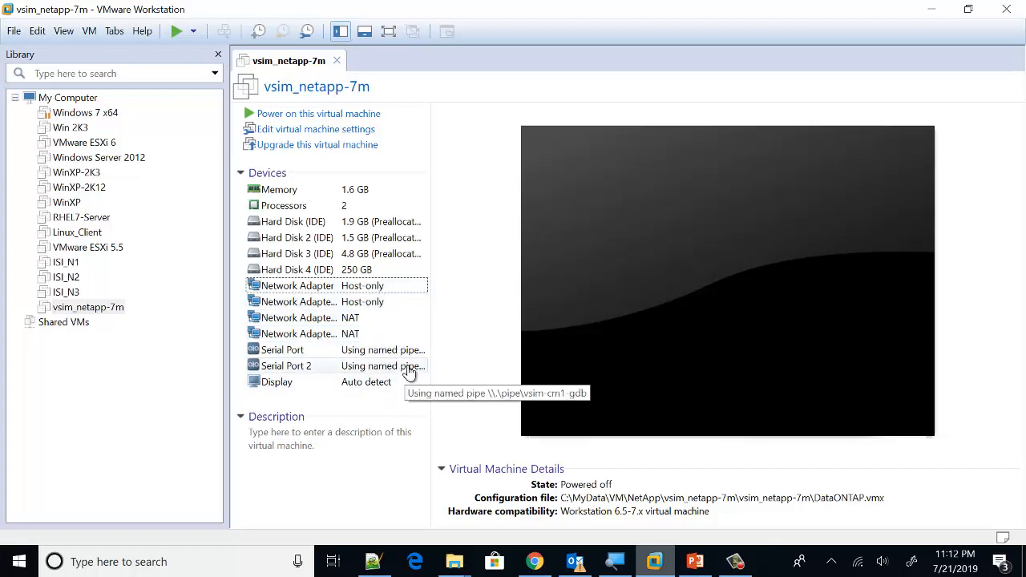
left_click(360, 114)
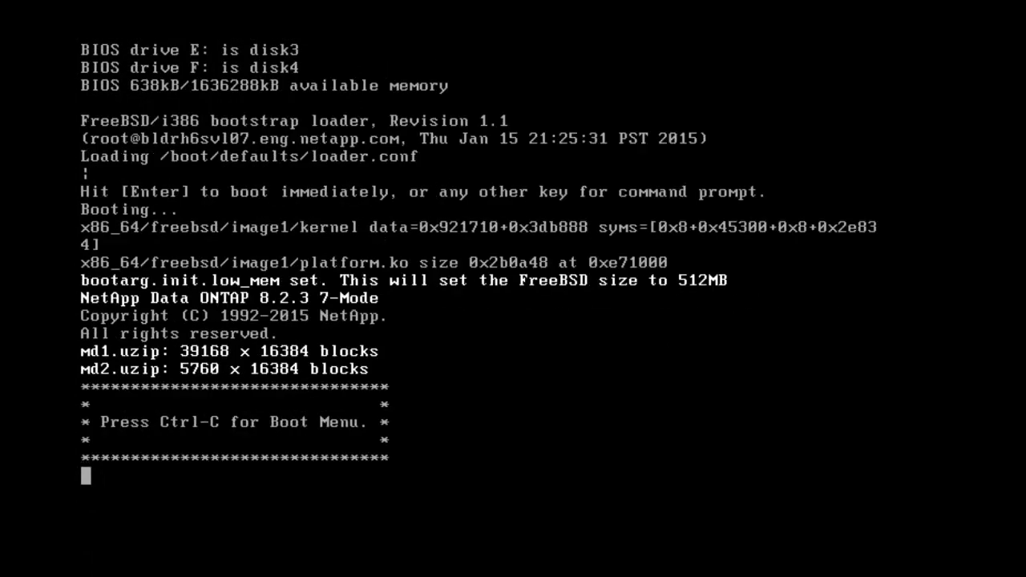
key("ctrl+c")
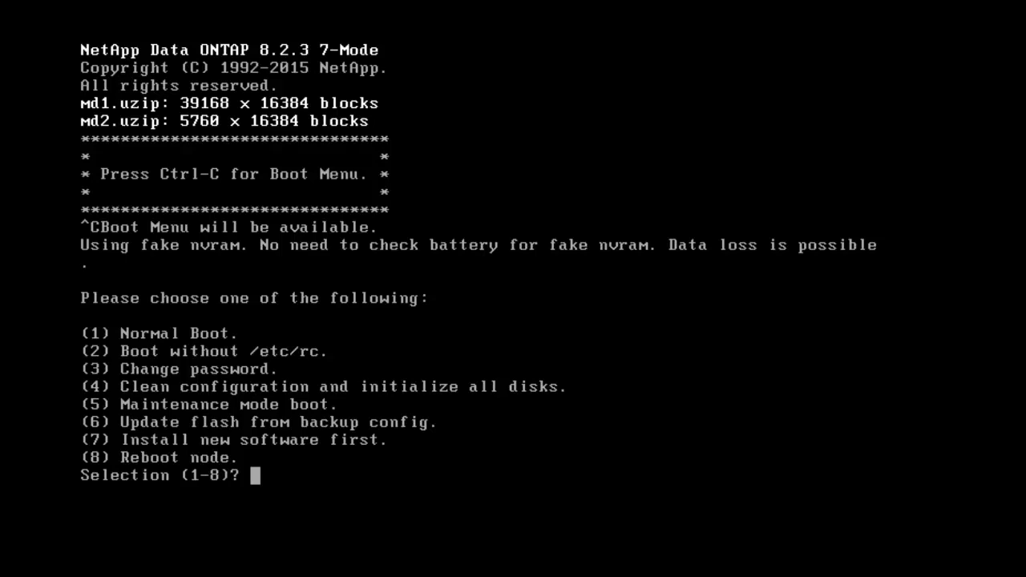
Step: Choose boot option 4 to clean the configuration and initialize all disks, answering yes to the reset and data erasure questions
type("4")
key("Return")
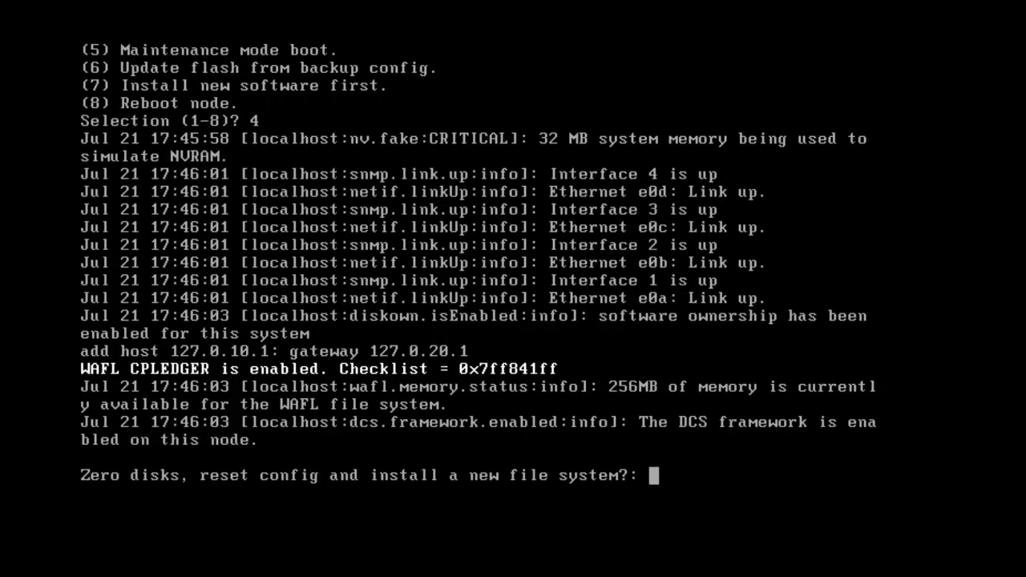
type("yes")
key("Return")
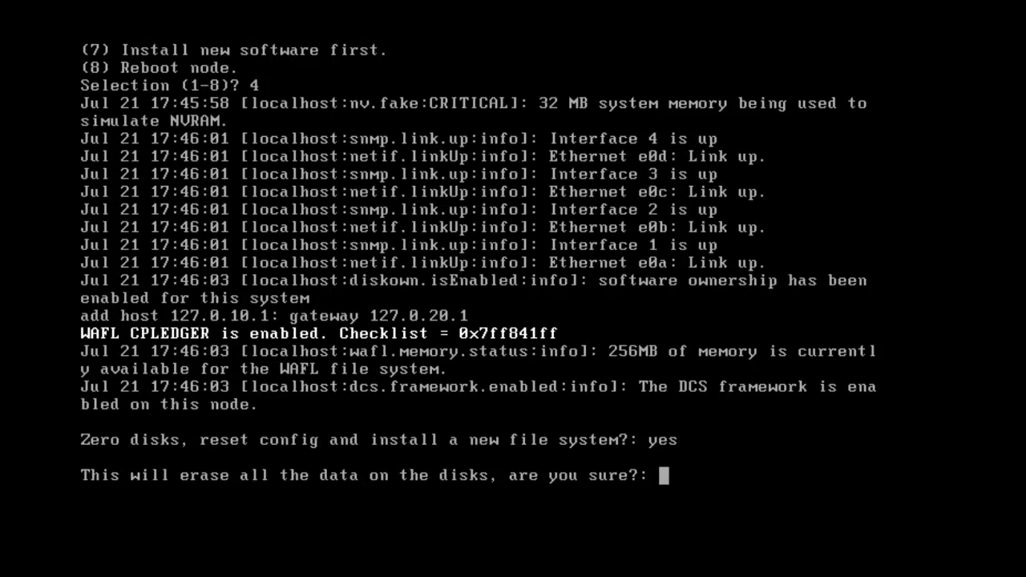
type("yes")
key("Return")
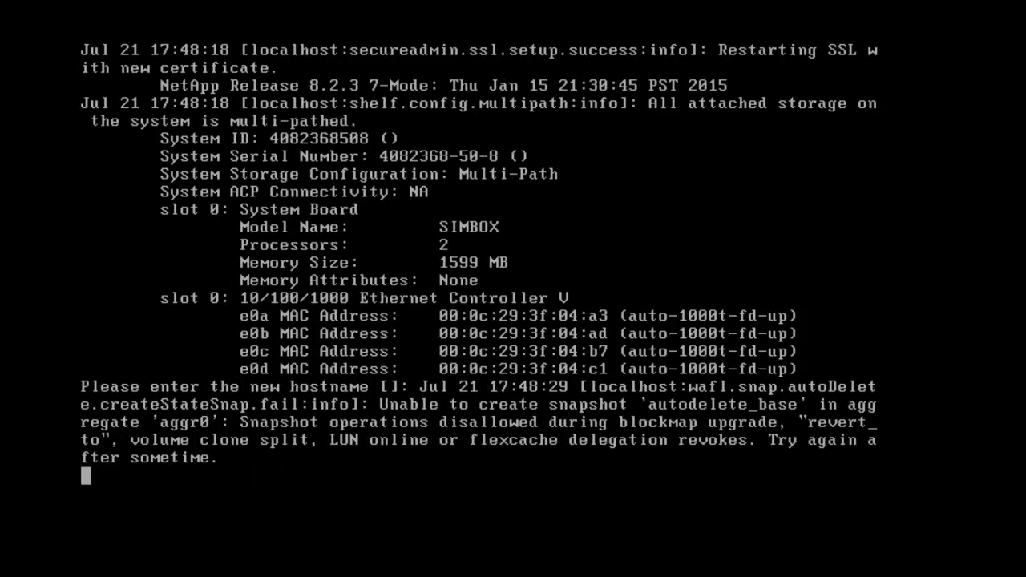
Step: Set the new hostname to netapp1 and decline both IPv6 and interface group configuration
type("netapp")
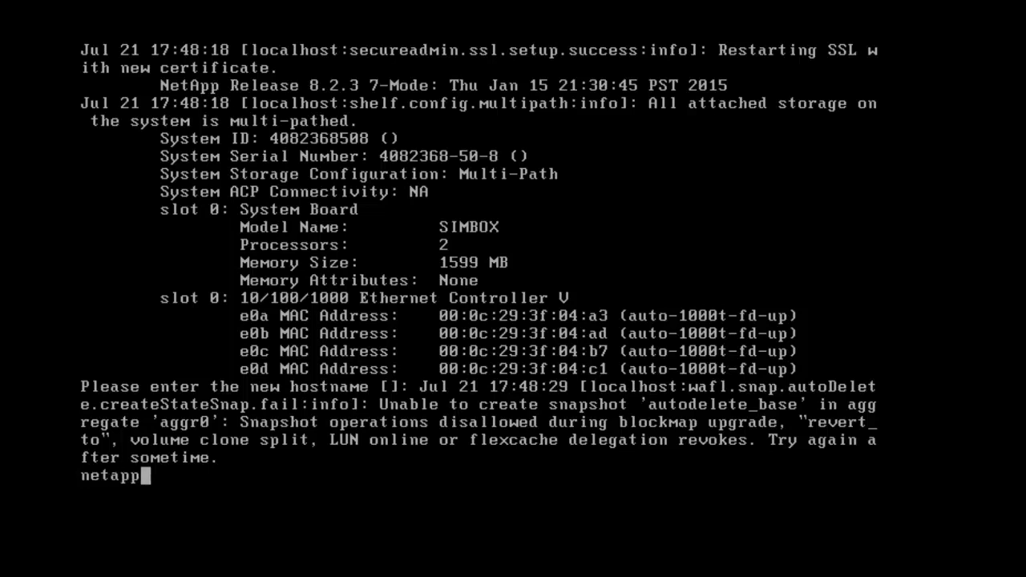
type("1")
key("Return")
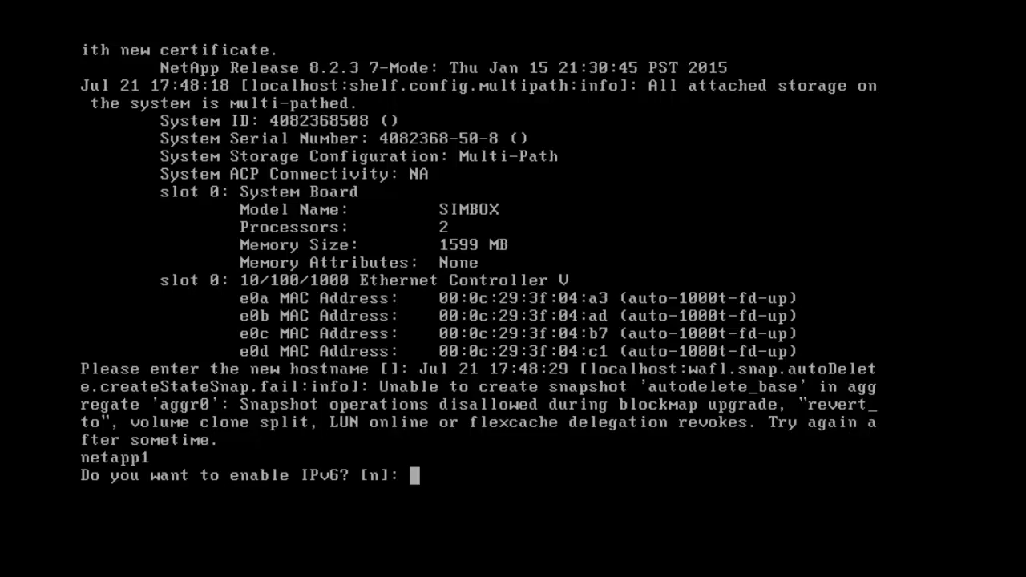
type("no")
key("Return")
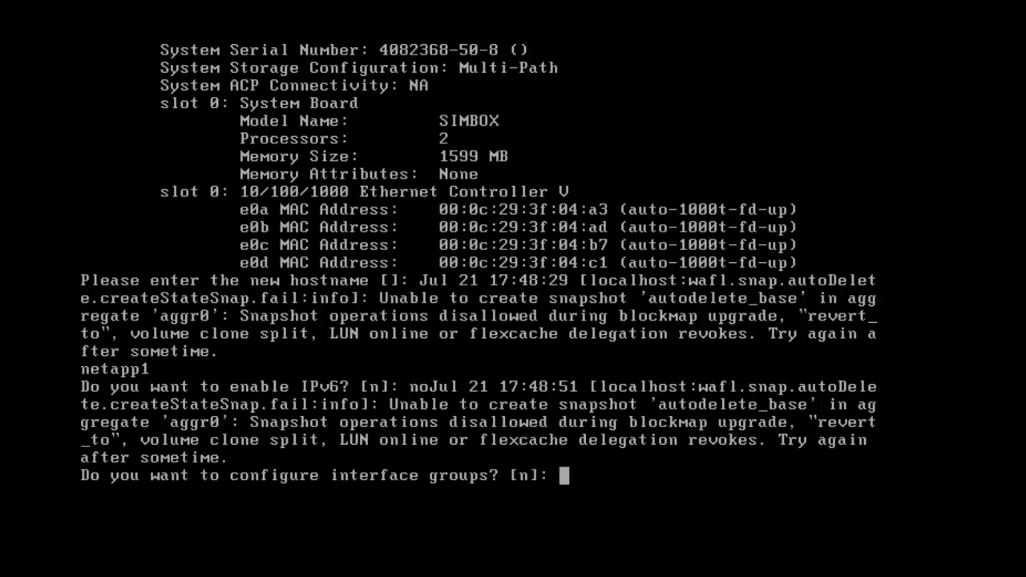
type("n")
key("Return")
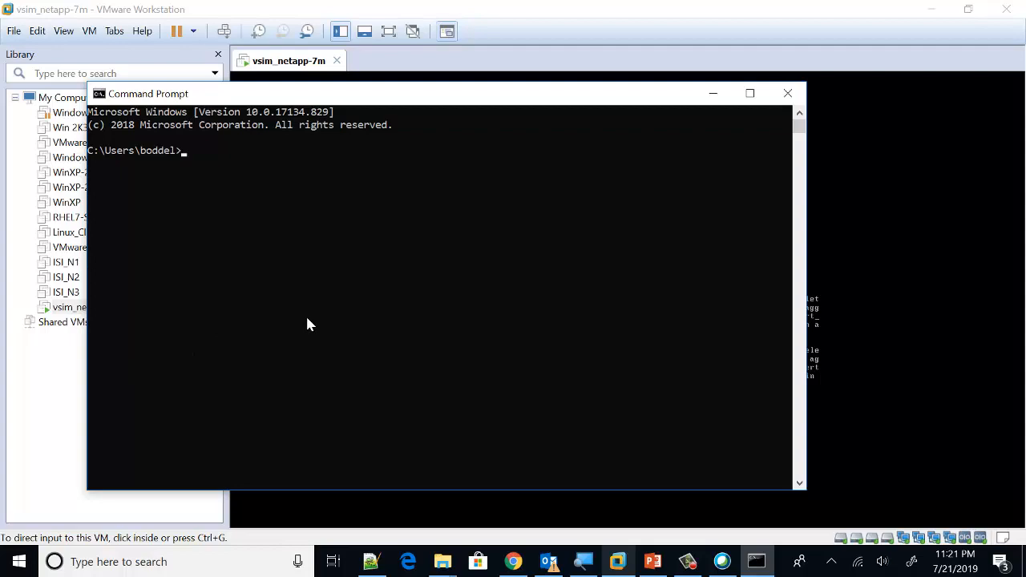
Step: In the host's Command Prompt, change to the C:\ root, clear the screen and run ipconfig
type("cd \\")
key("Return")
type("cls")
key("Return")
type("ipconfig")
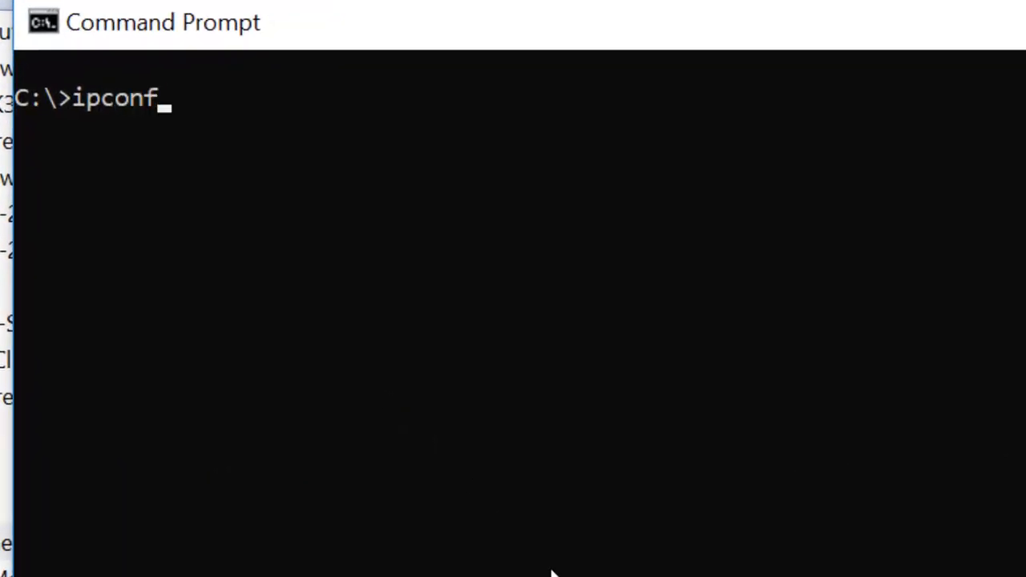
key("Return")
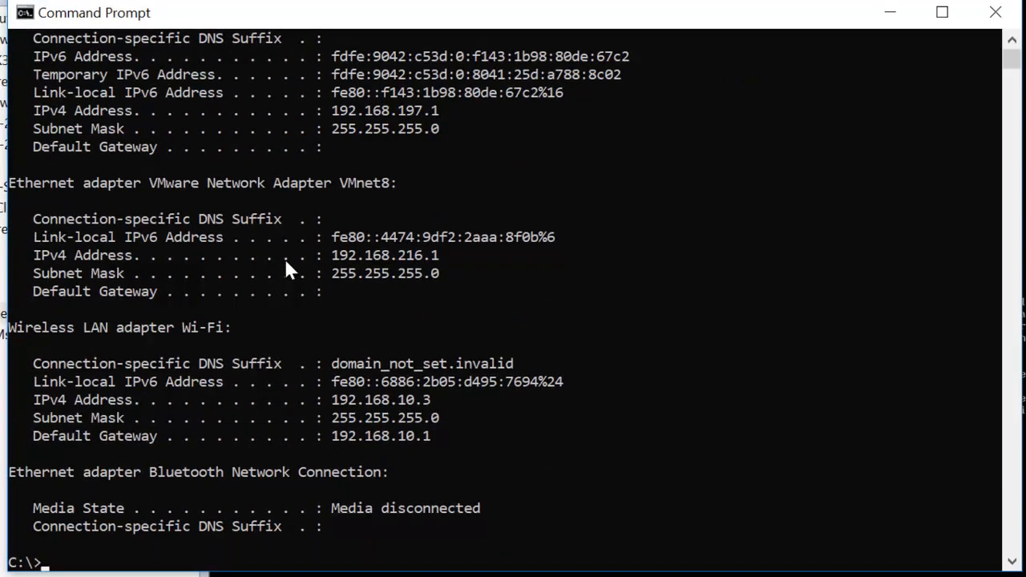
Step: Check the IPv4 address of VMware Network Adapter VMnet8 in the ipconfig output
left_click_drag(339, 183, 396, 182)
left_click_drag(332, 256, 434, 259)
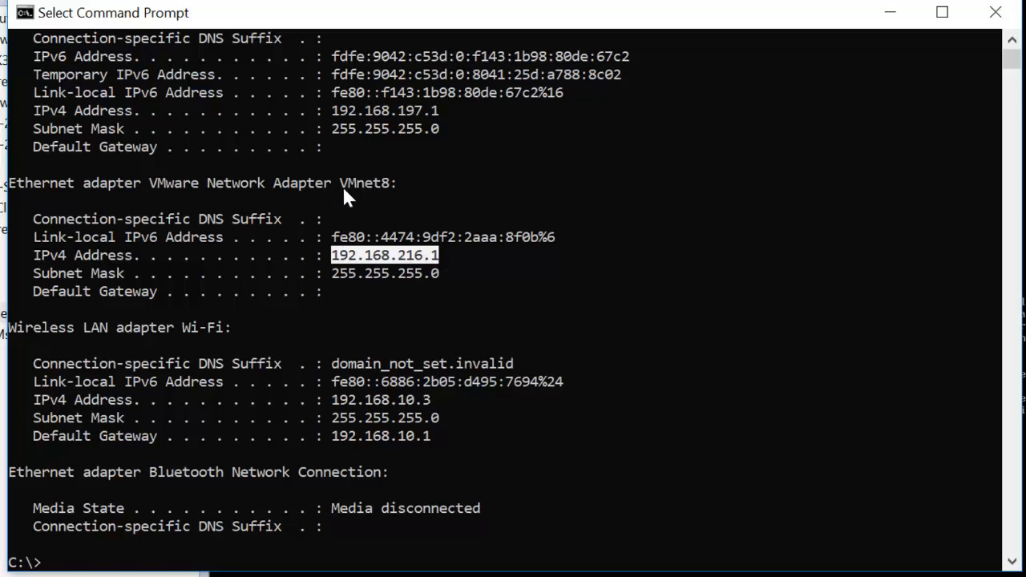
left_click_drag(340, 184, 395, 186)
left_click_drag(332, 256, 432, 269)
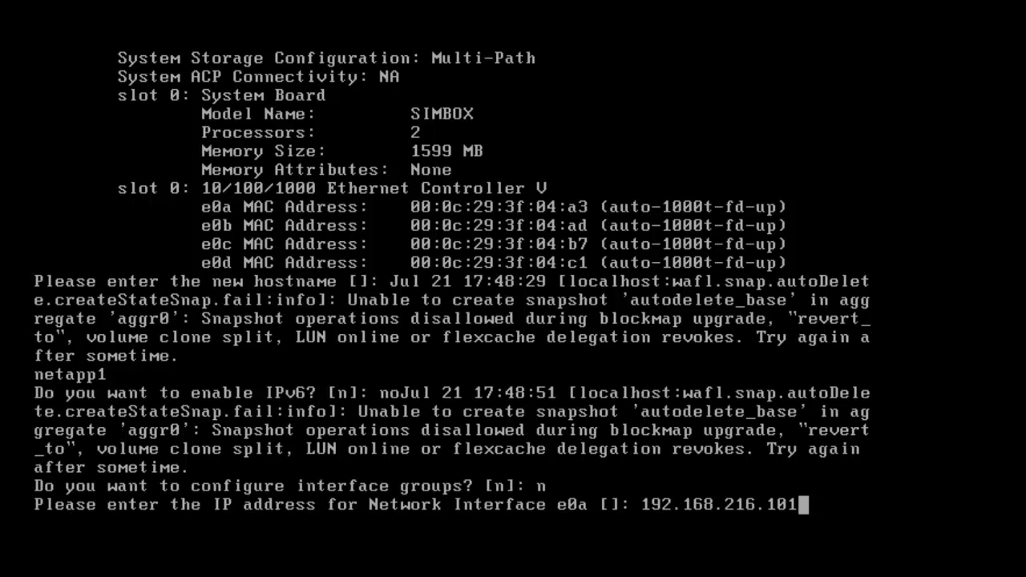
Step: In the simulator's setup, set the IP address of network interface e0a to 192.168.216.101
key("Return")
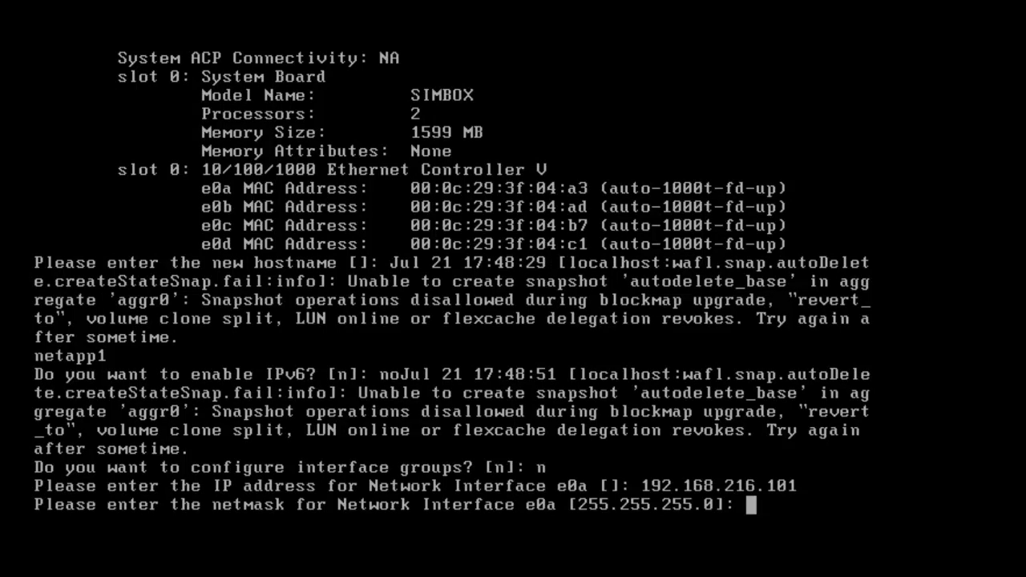
Step: Accept the defaults for interface e0a: netmask 255.255.255.0, auto media type, full flow control and no jumbo frames
key("Return")
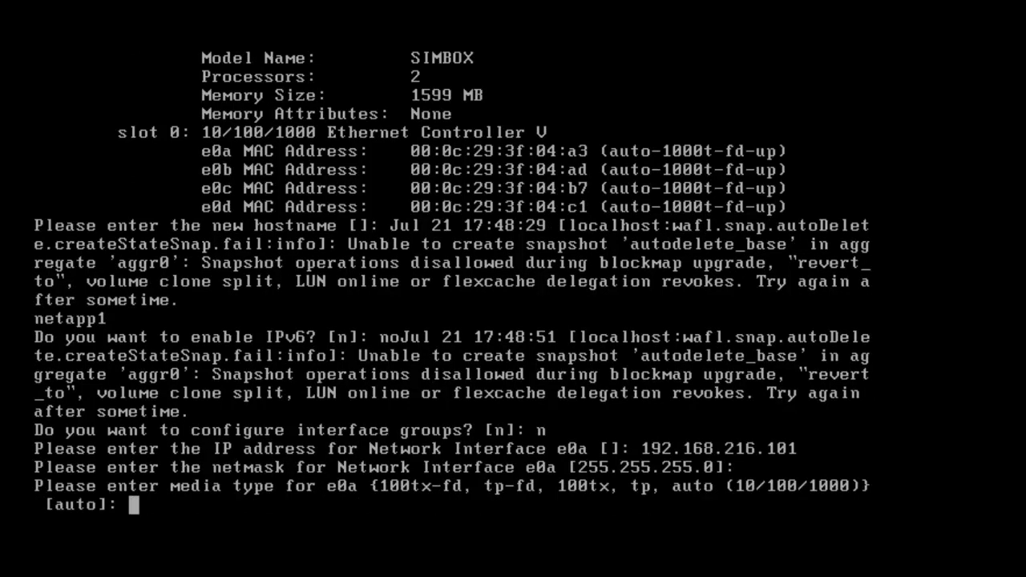
key("Return")
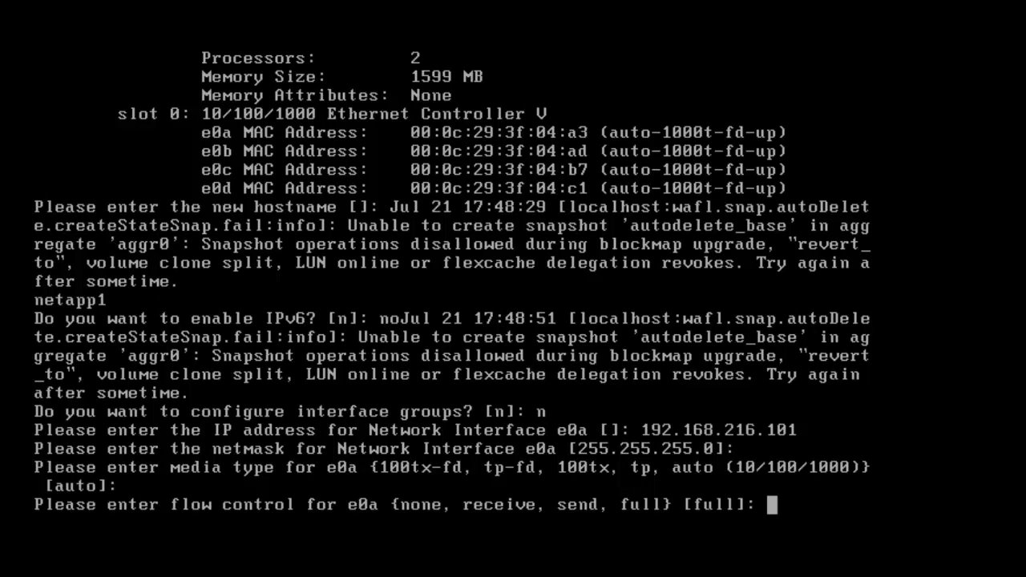
key("Return")
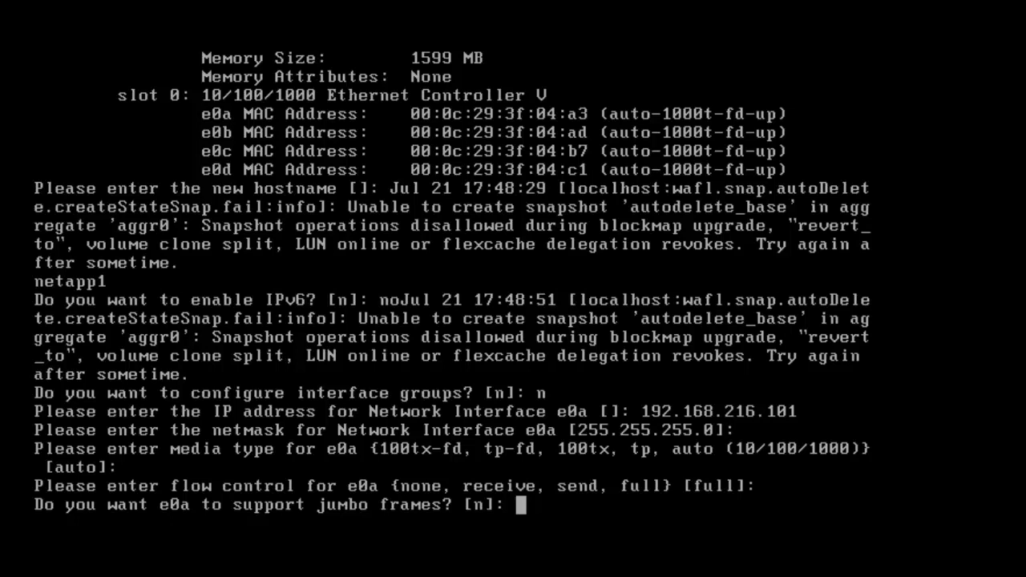
key("Return")
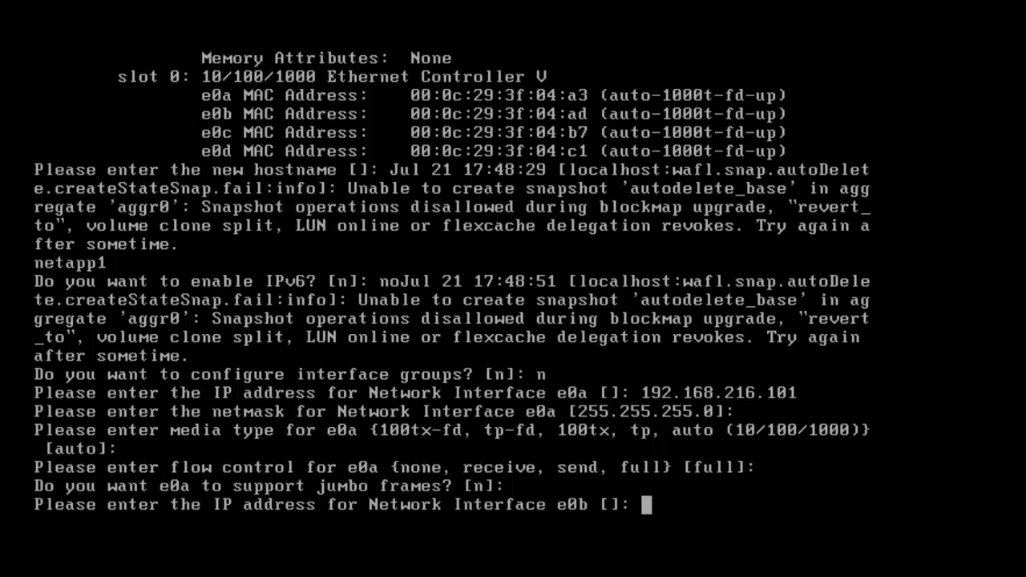
Step: Configure interface e0b with IP address 192.168.216.102, keeping the default netmask, media type, flow control and jumbo frames settings
type("192")
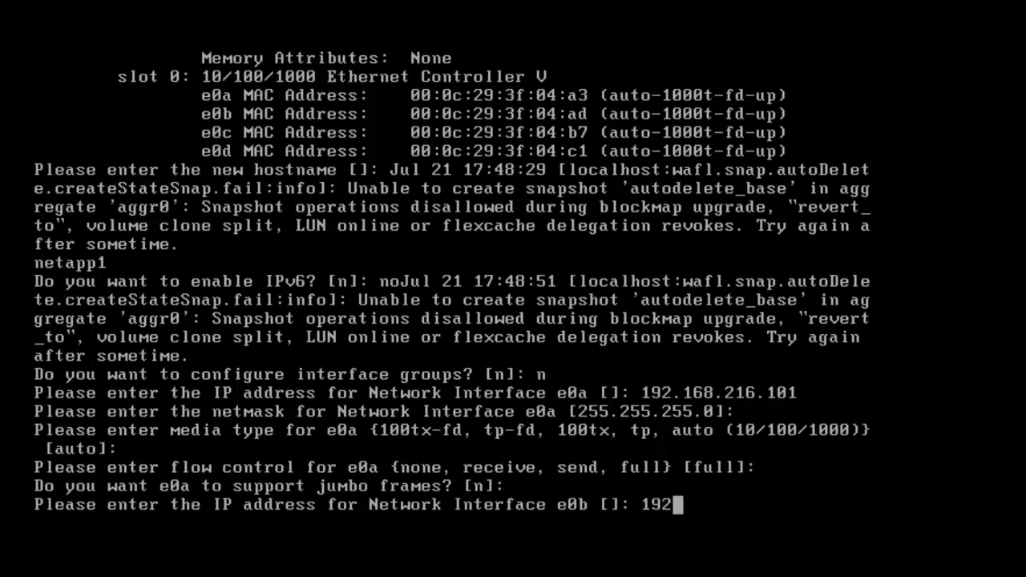
type(".168.")
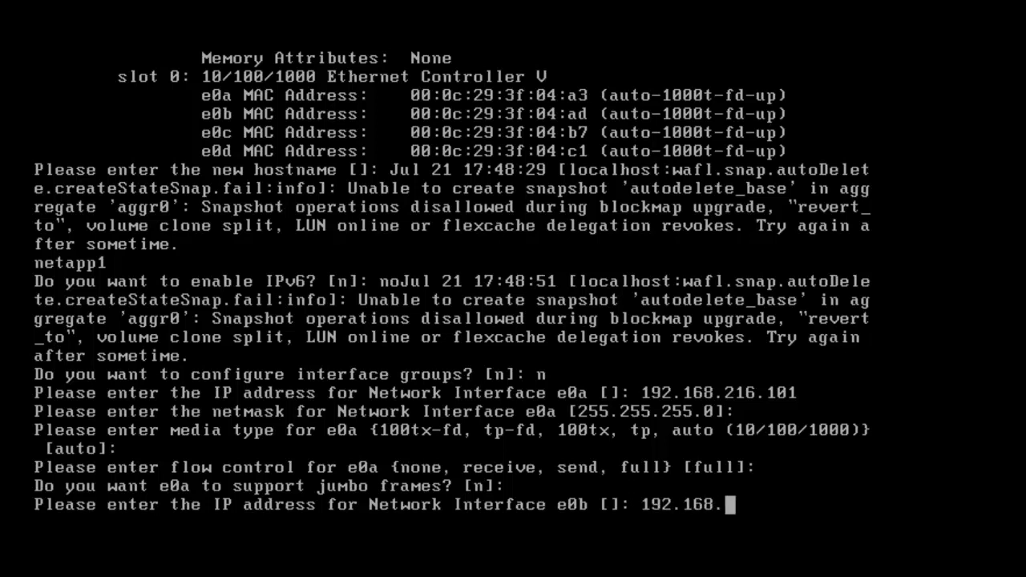
type("216.")
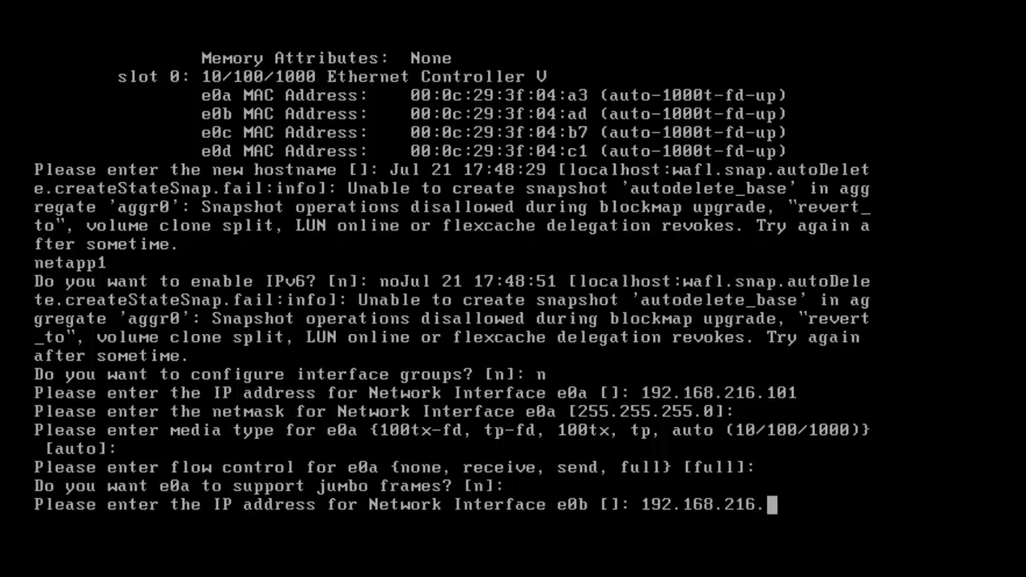
type("102")
key("Return")
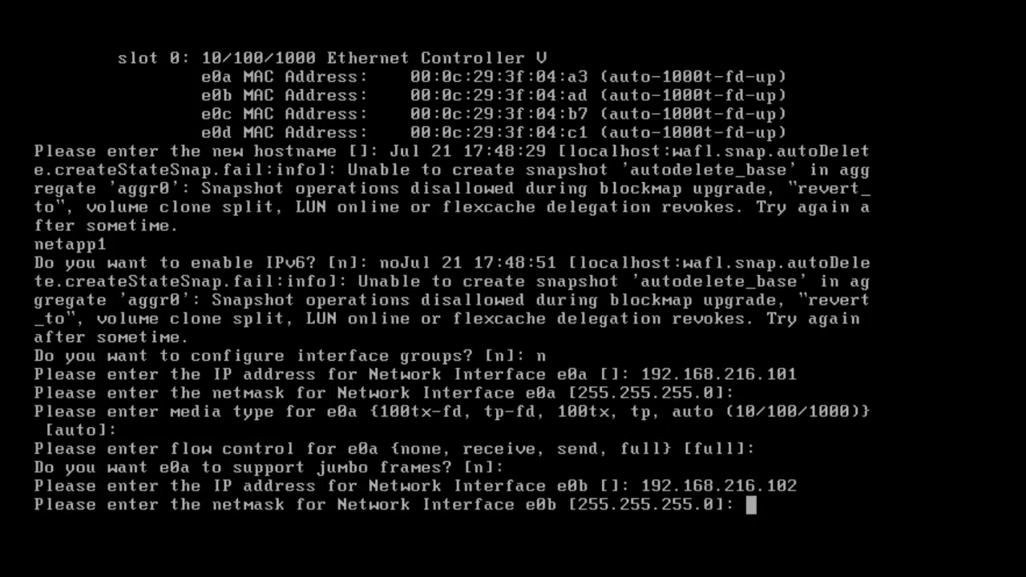
key("Return")
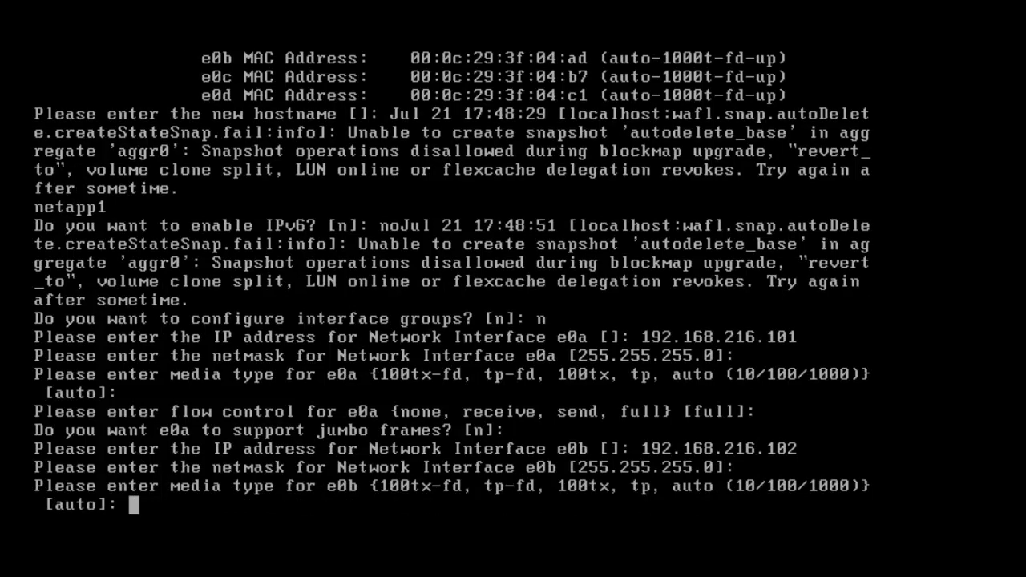
key("Return")
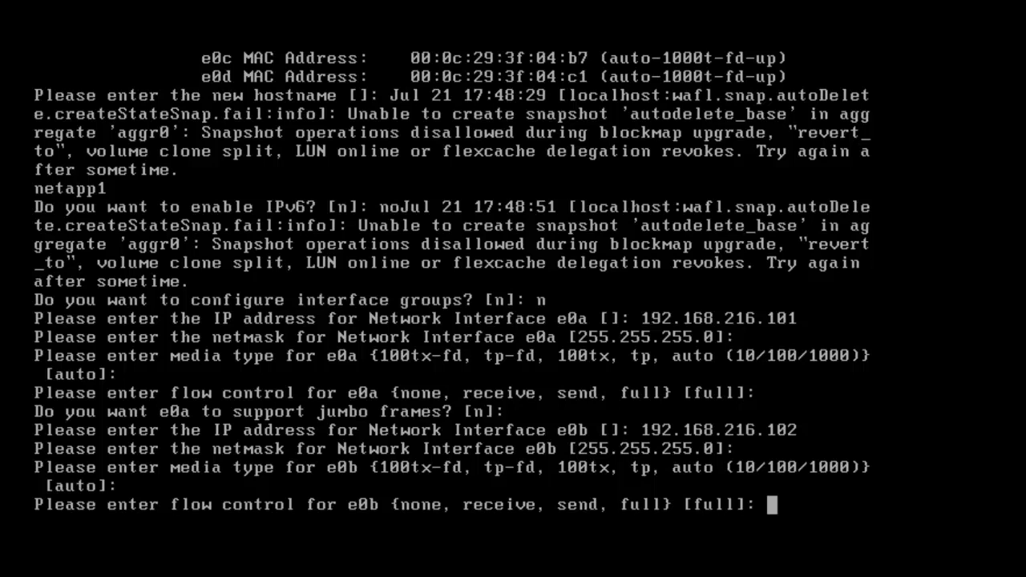
key("Return")
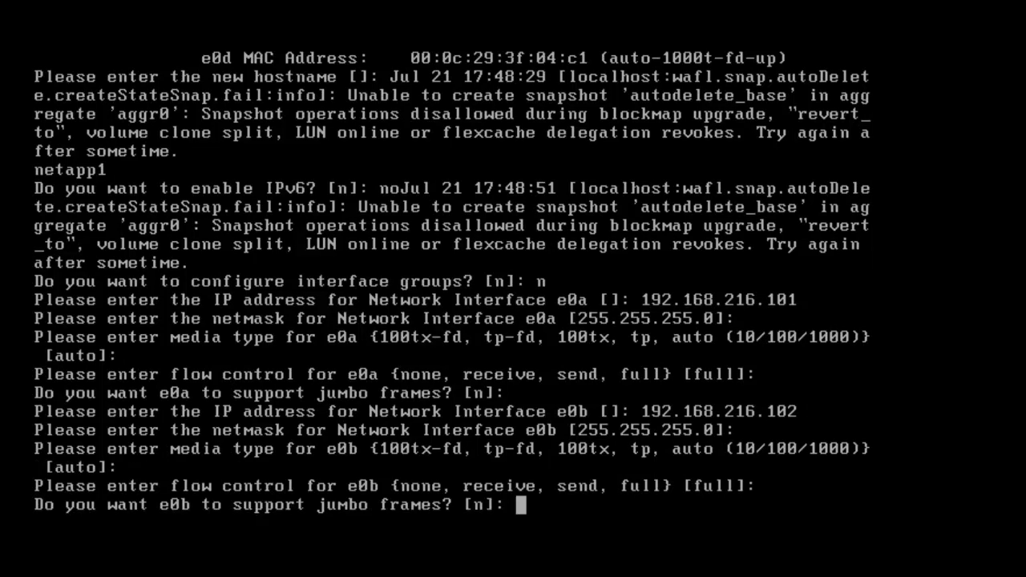
key("Return")
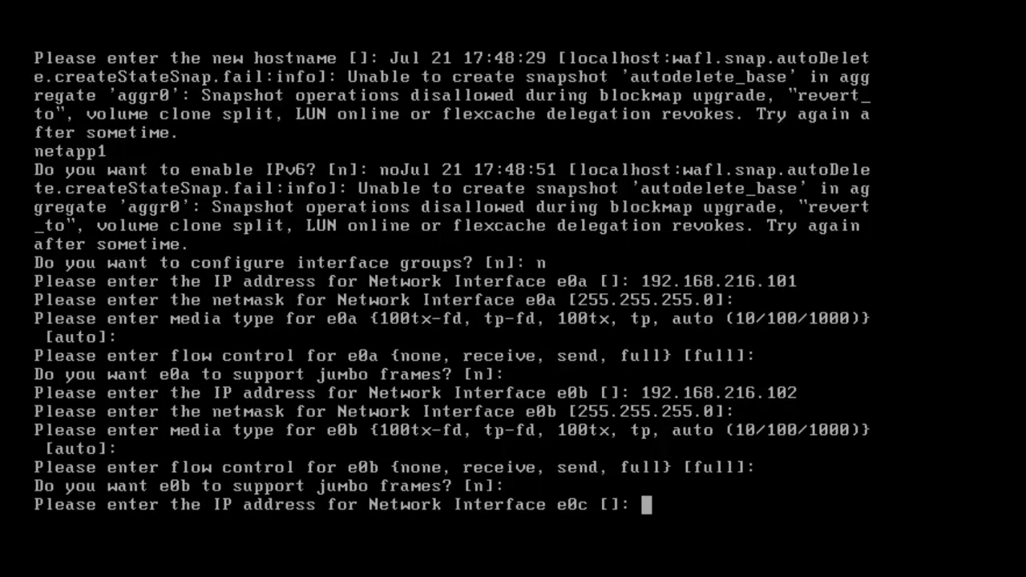
Step: Configure interface e0c with IP address 192.168.216.103, keeping the default netmask, media type, flow control and jumbo frames settings
type("192")
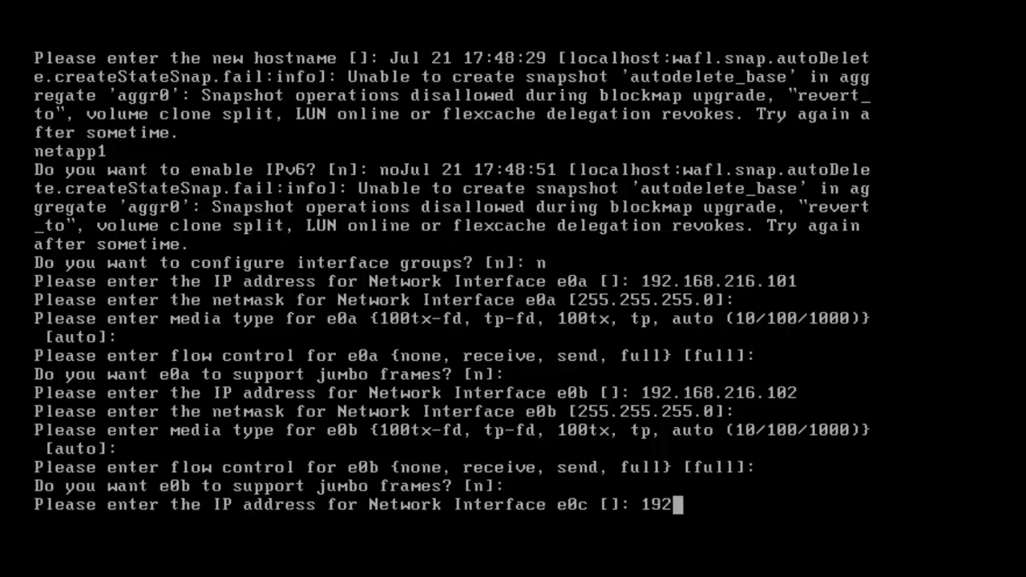
type(".168.")
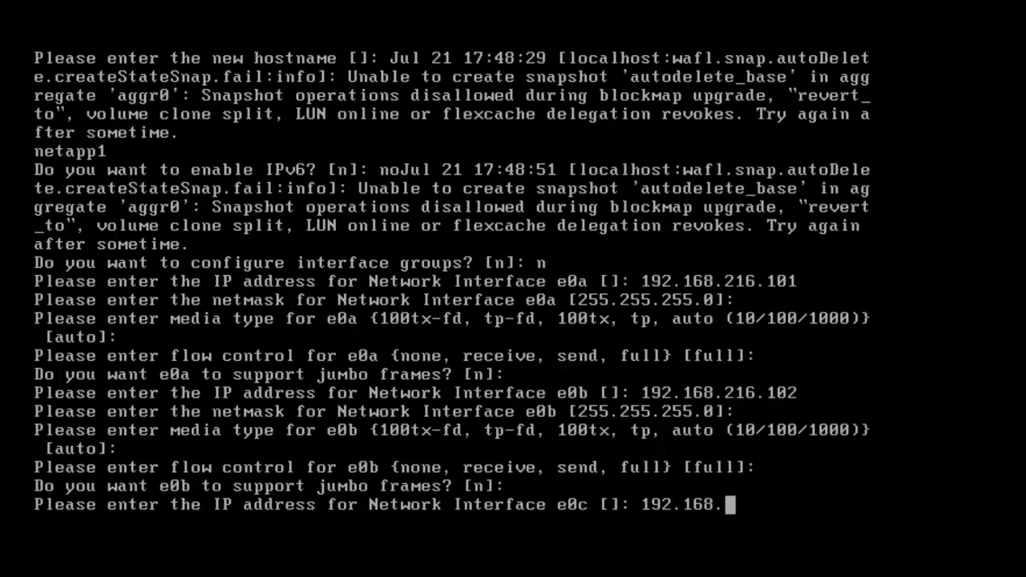
type("216.")
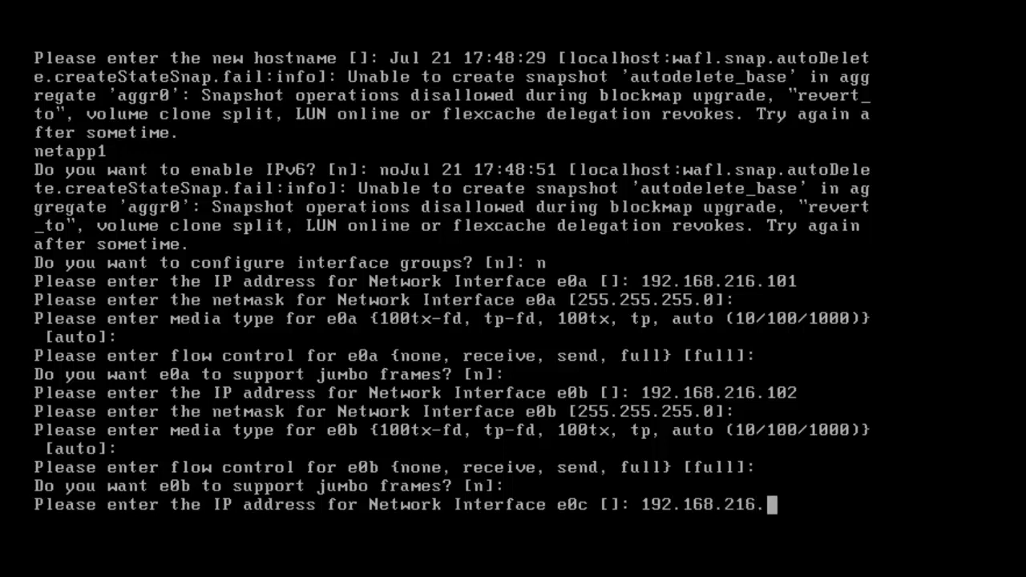
type("103")
key("Return")
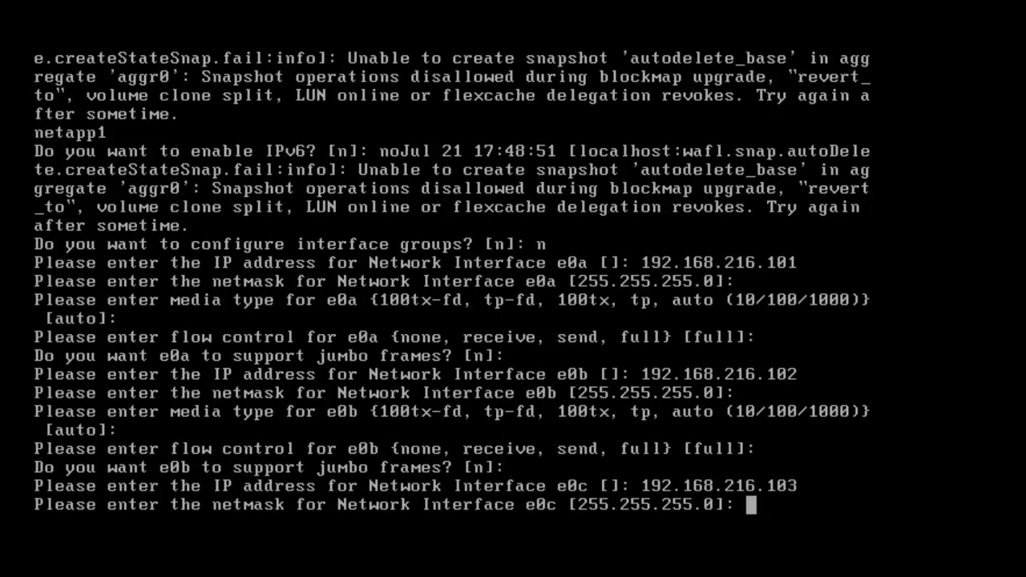
key("Return")
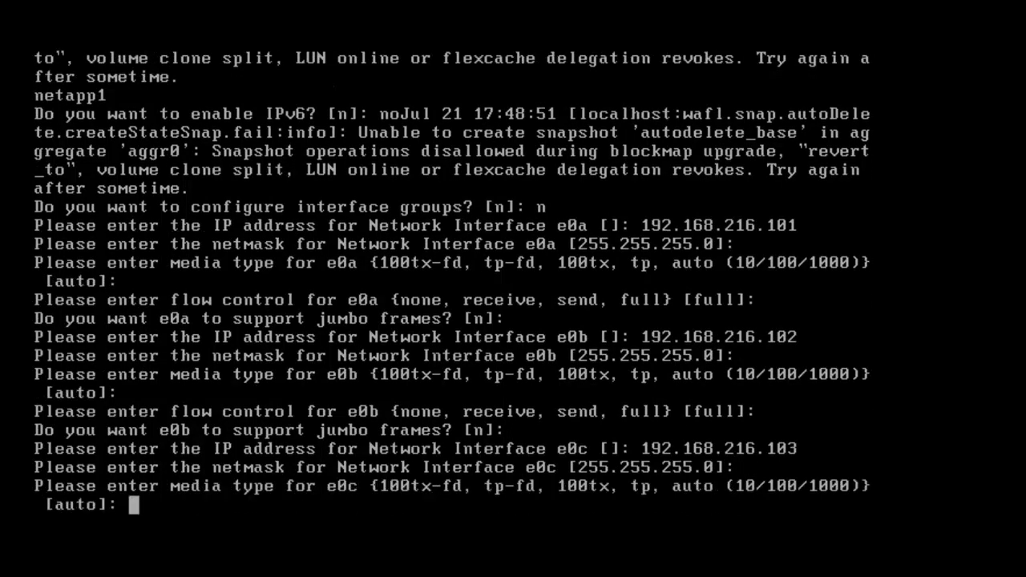
key("Return")
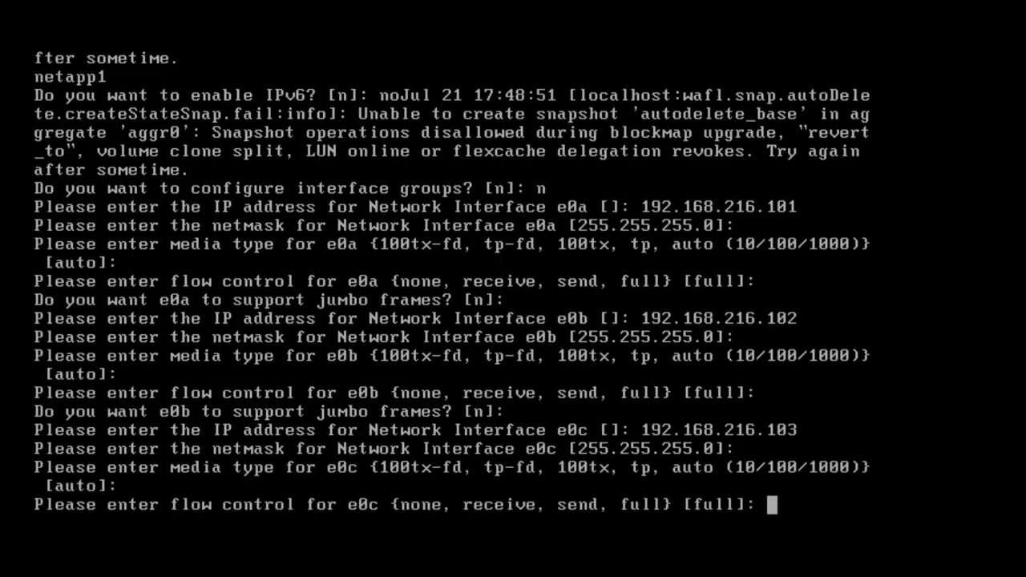
key("Return")
key("Return")
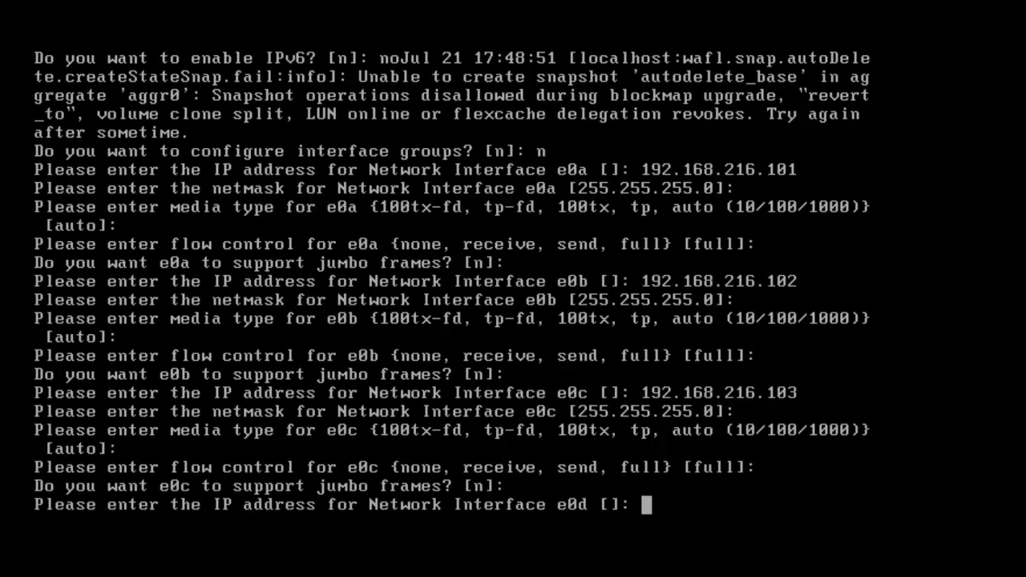
Step: Configure interface e0d with IP address 192.168.216.104, keeping the default netmask, media type, flow control and jumbo frames settings
type("192.1")
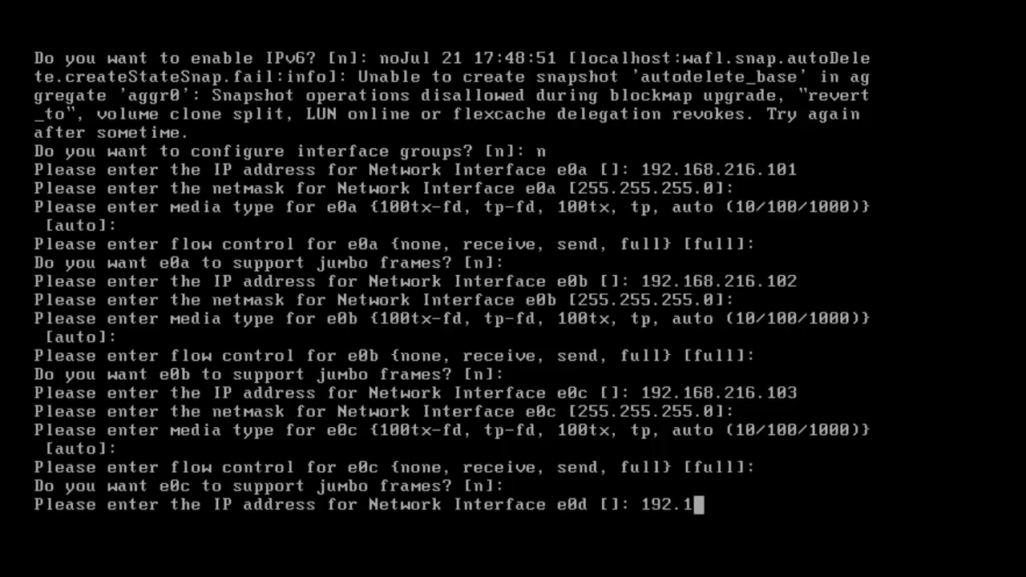
type("68.216.104")
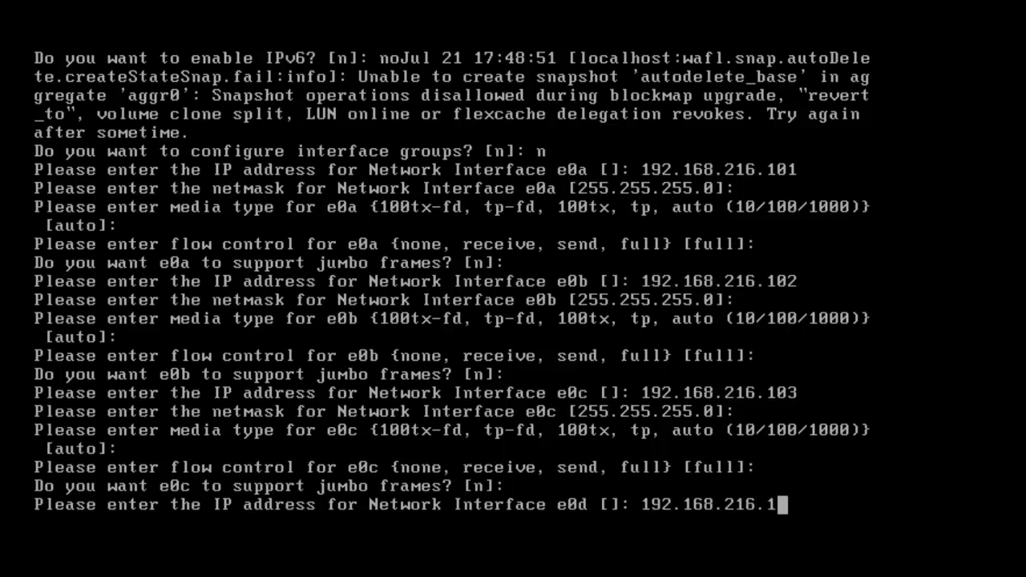
key("Return")
key("Return")
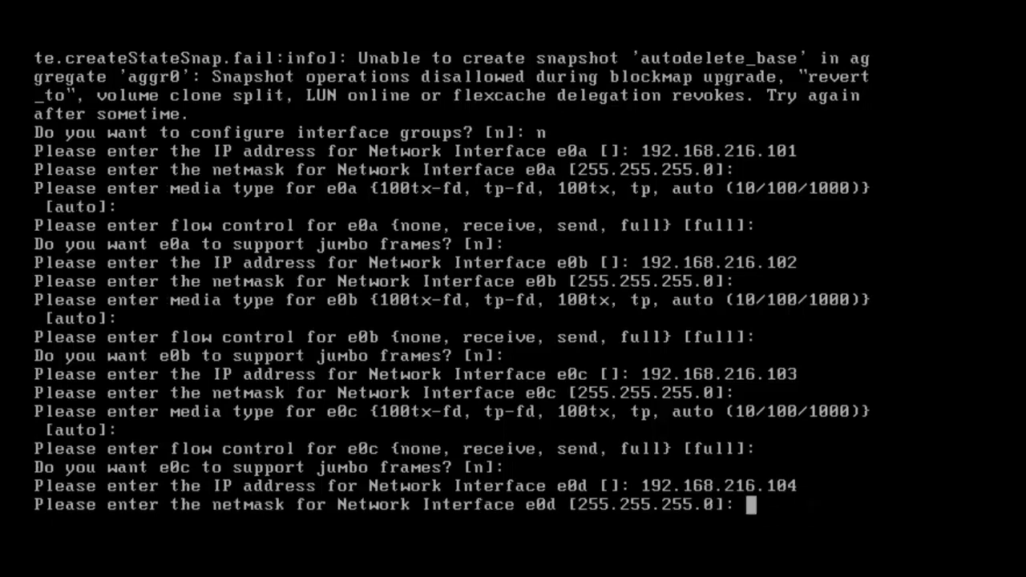
key("Return")
key("Return")
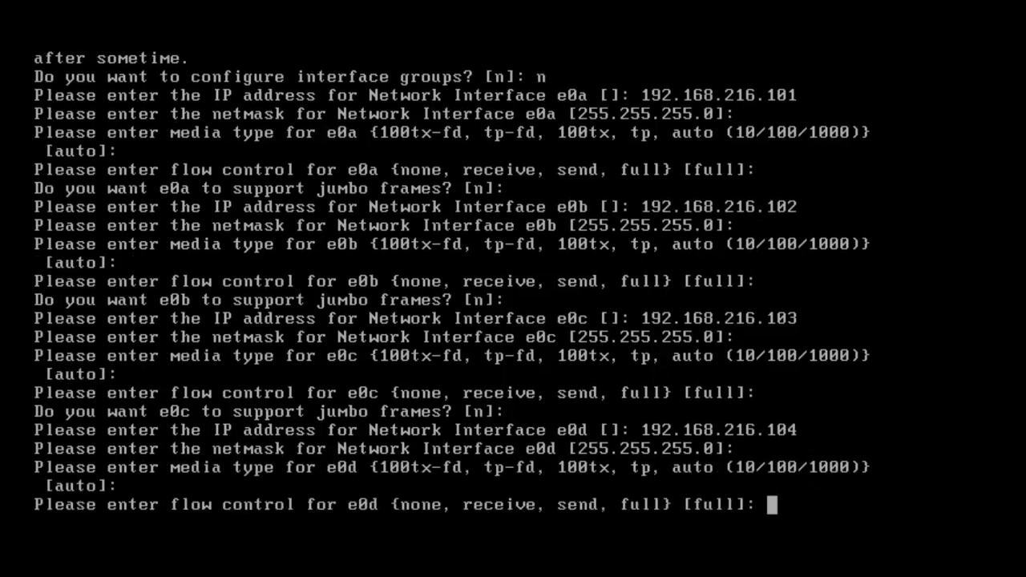
key("Return")
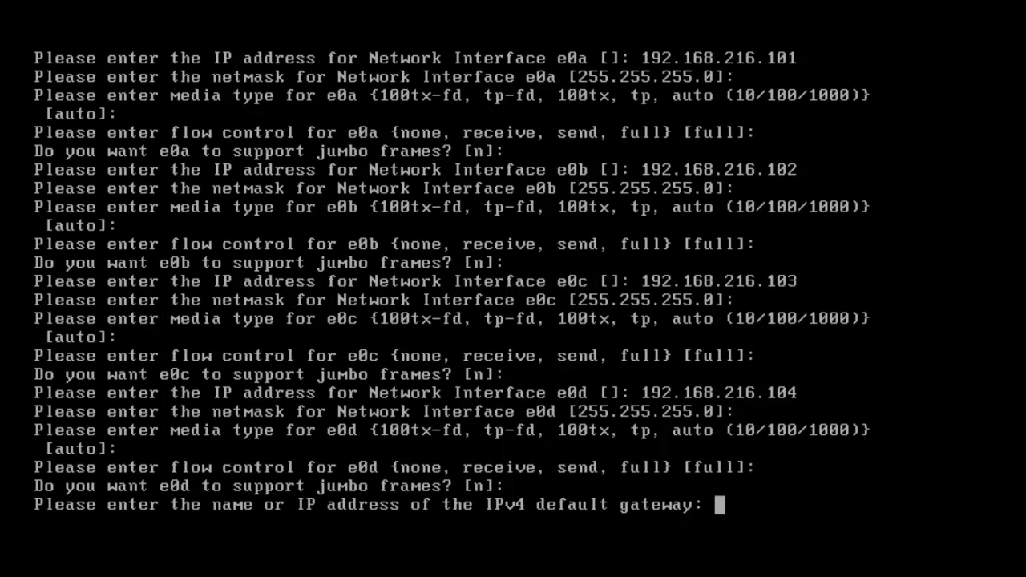
Step: Set the IPv4 default gateway to 192.168.216.1
type("192.168")
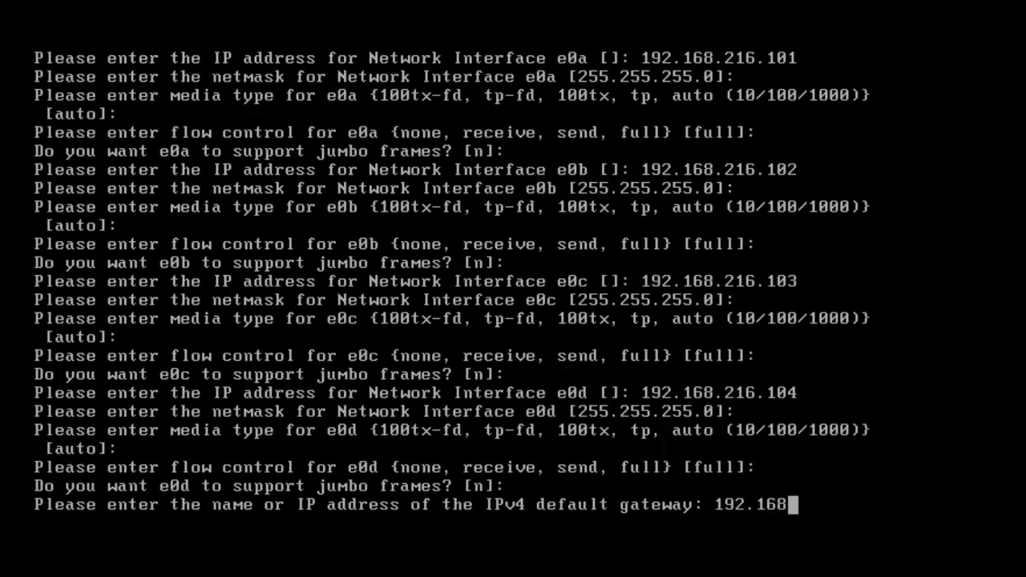
type(".216")
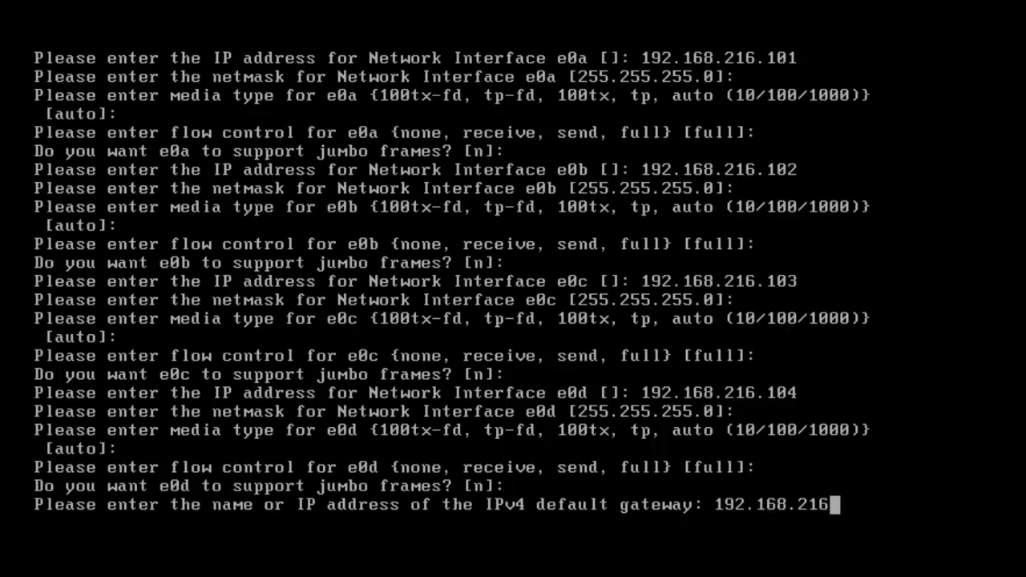
type(".1")
key("Return")
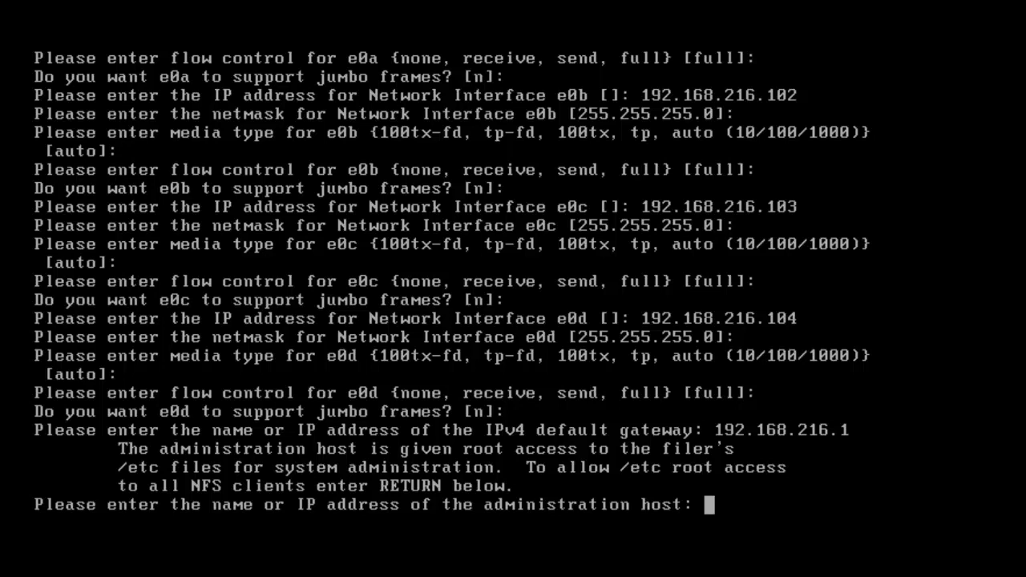
Step: Set the administration host's IP address to 192.168.216.103 and accept the default GMT timezone
type("192.1")
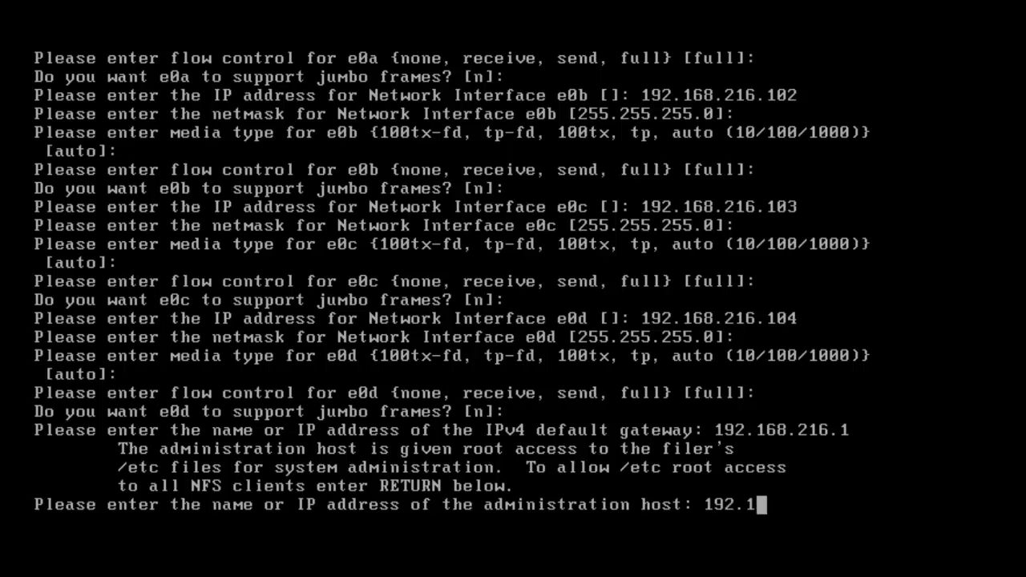
type("68.216.")
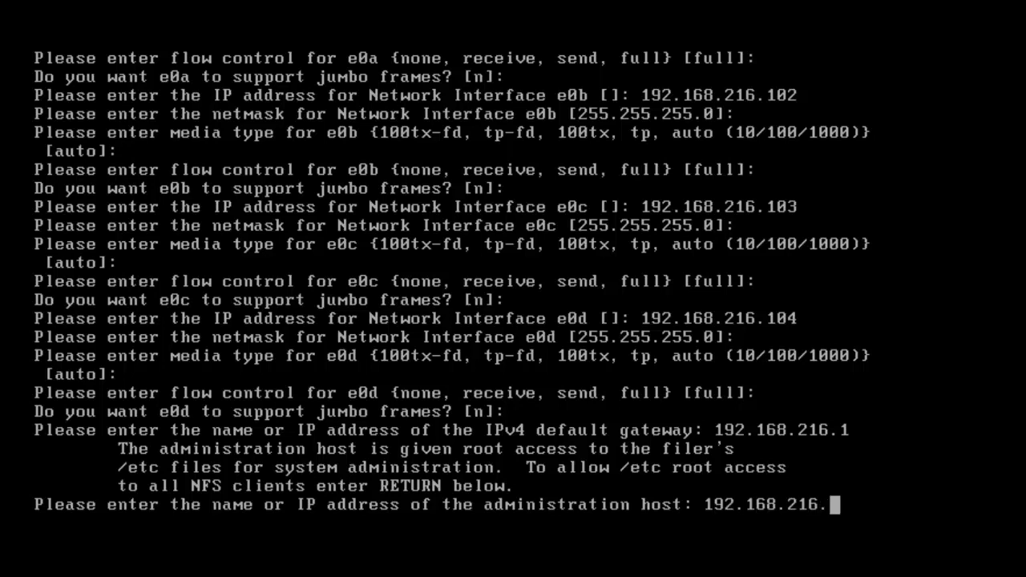
type("103")
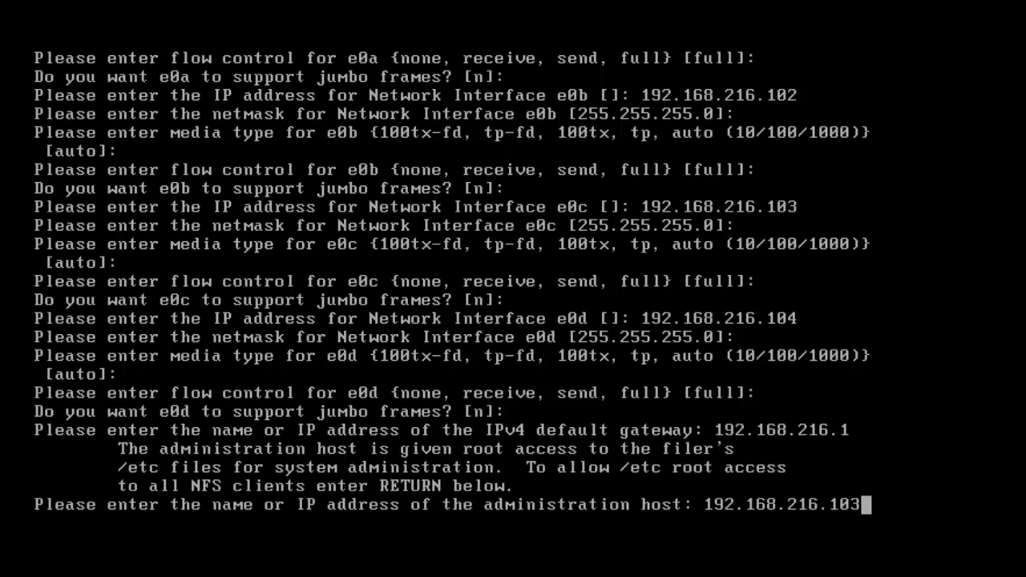
key("Return")
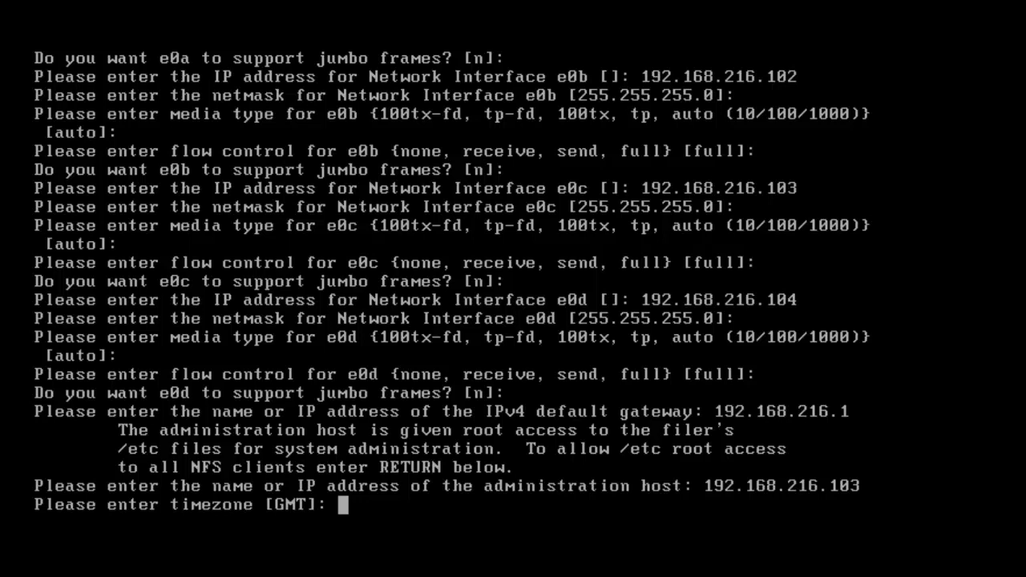
key("Return")
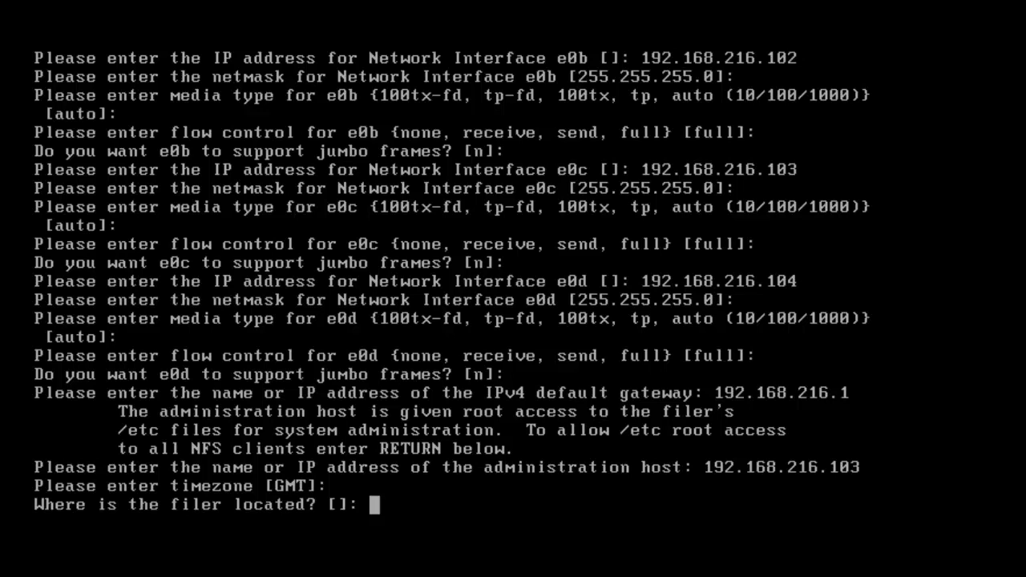
Step: Set the filer's location to lab and accept /home/http as the root directory for HTTP files
type("lab")
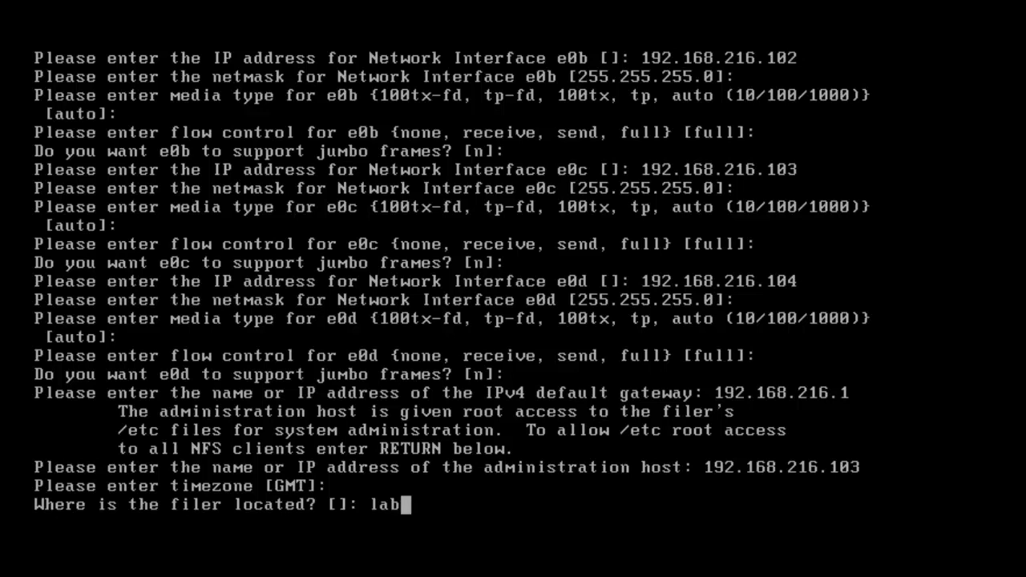
key("Return")
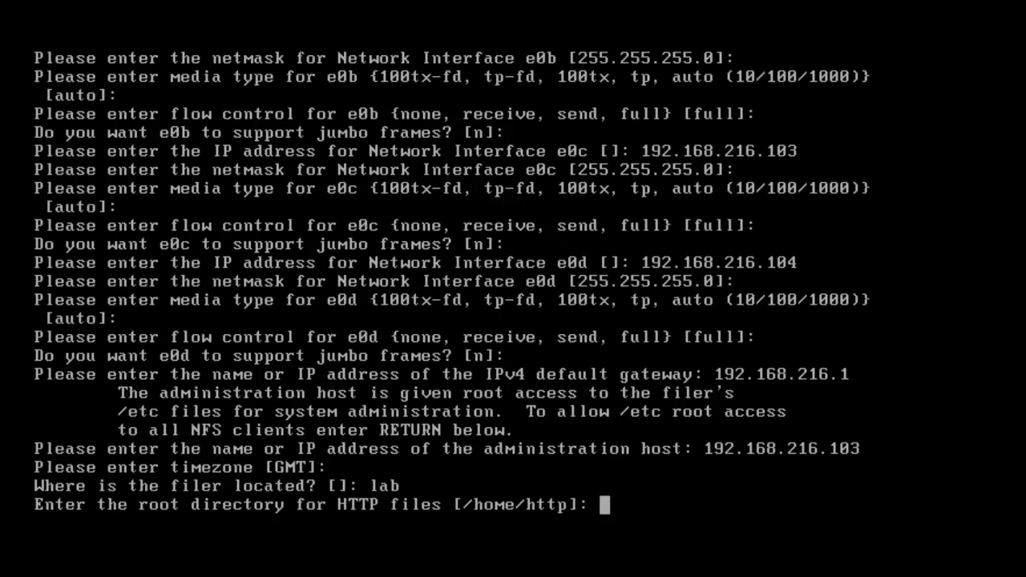
key("Return")
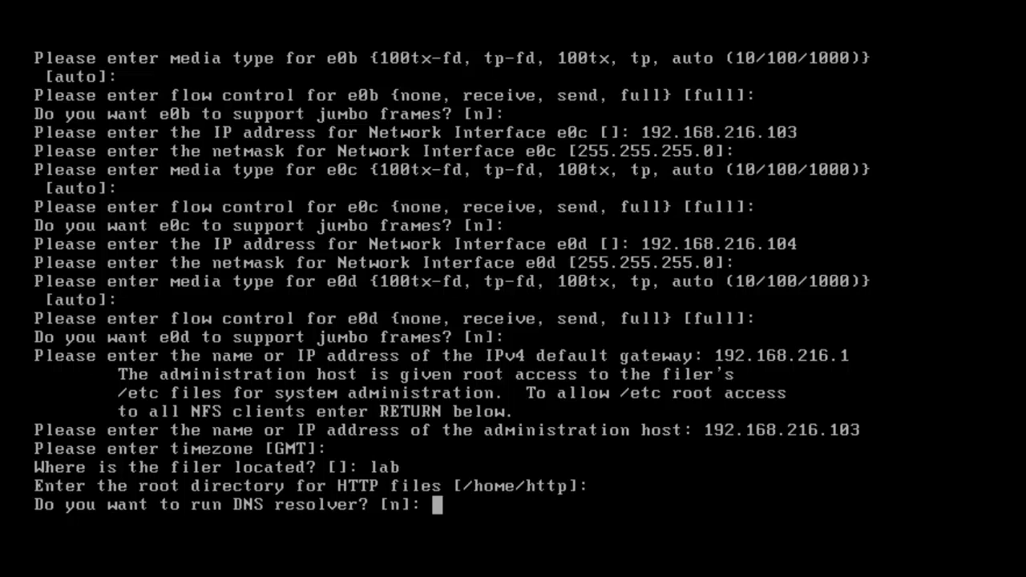
Step: Leave the DNS resolver, NIS client and Shelf Alternate Control Path Management disabled, acknowledging the AutoSupport notice
key("Return")
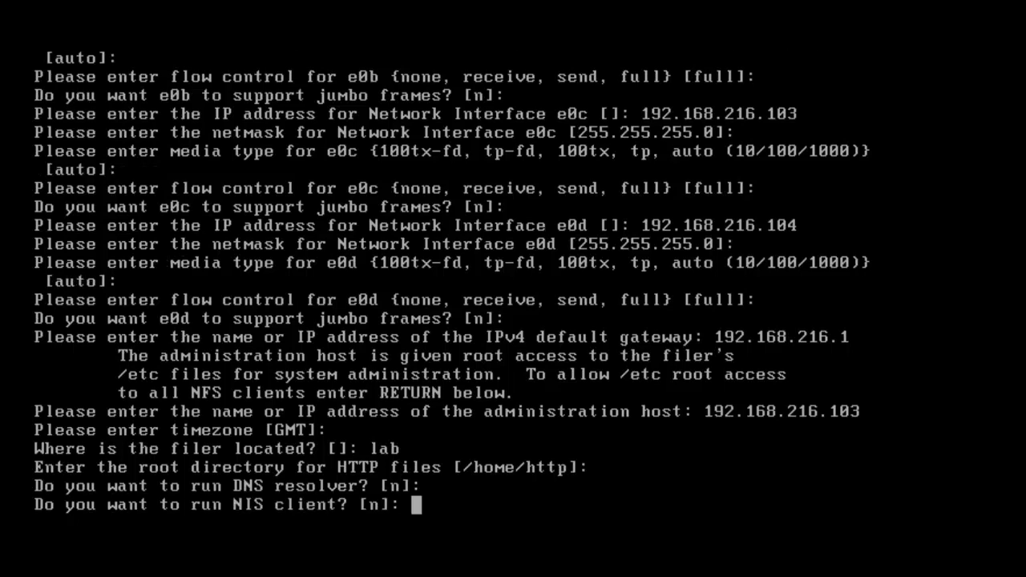
key("Return")
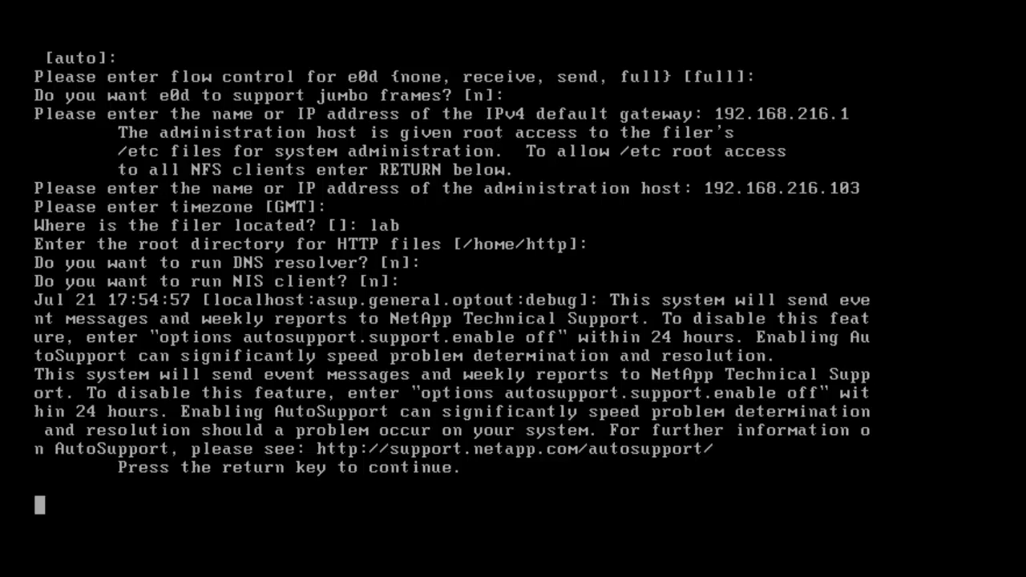
key("Return")
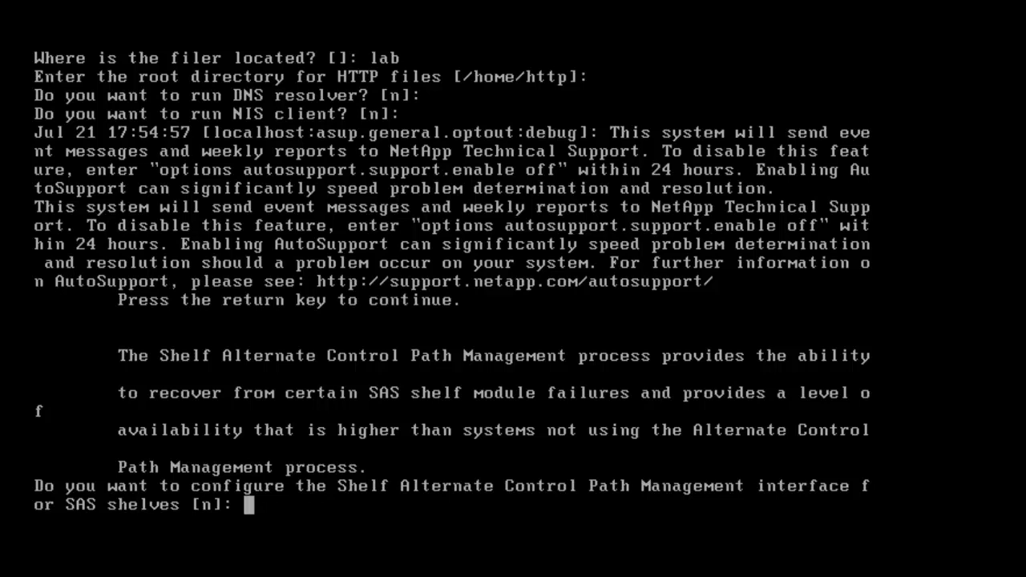
key("Return")
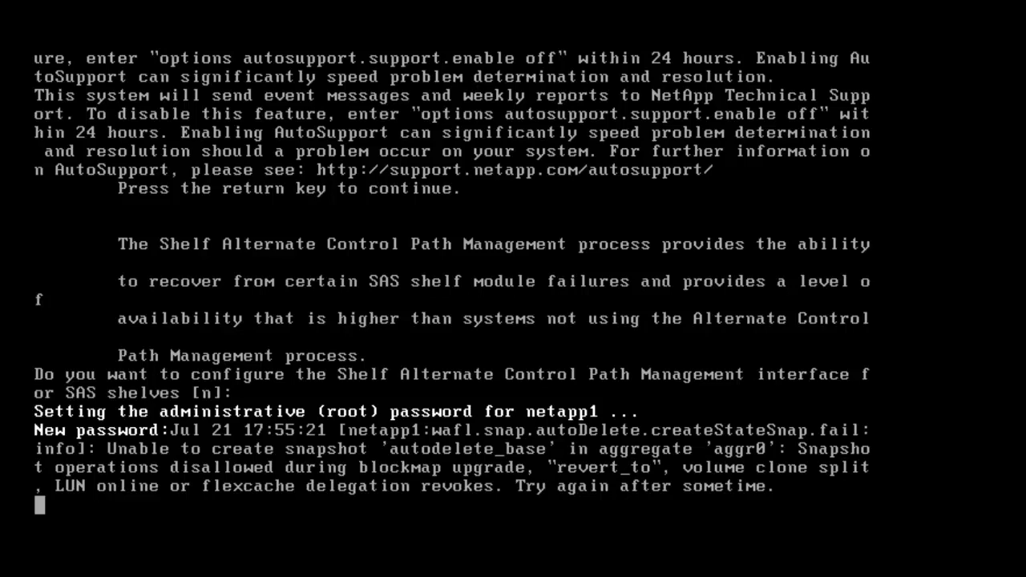
Step: Enter and confirm the administrative (root) password for netapp1, repeating the entry if the two do not match
key("Return")
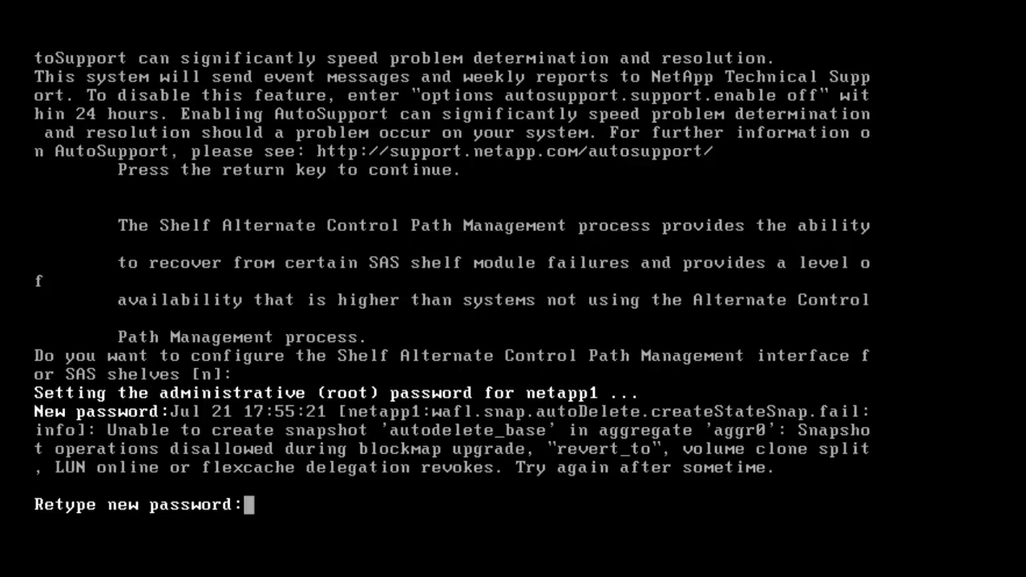
key("Return")
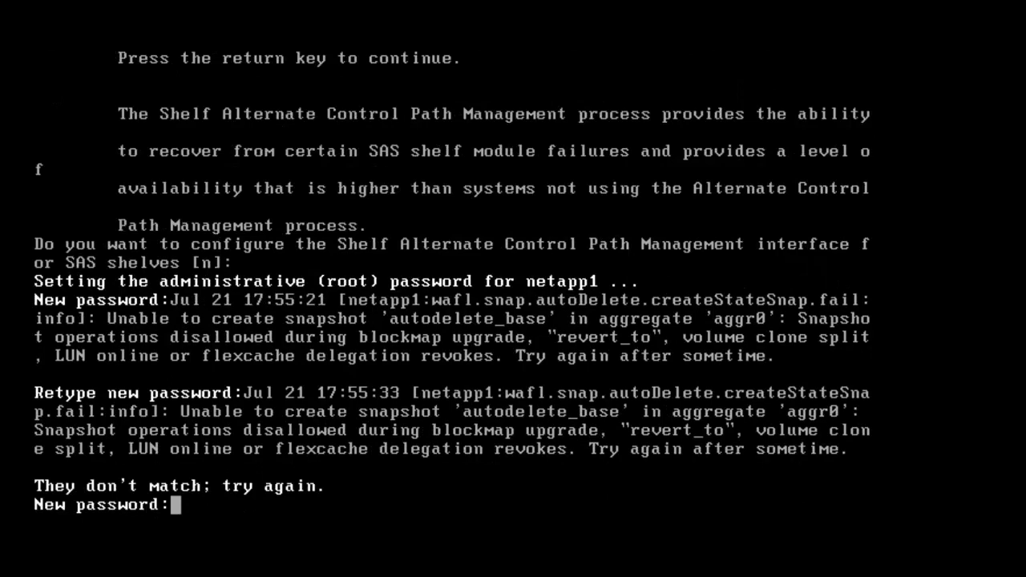
key("Return")
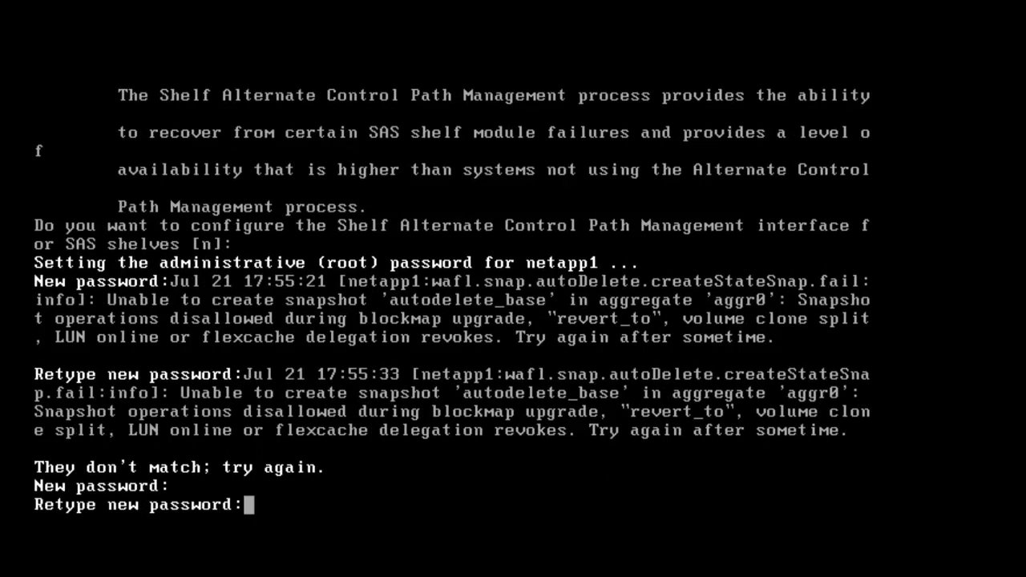
key("Return")
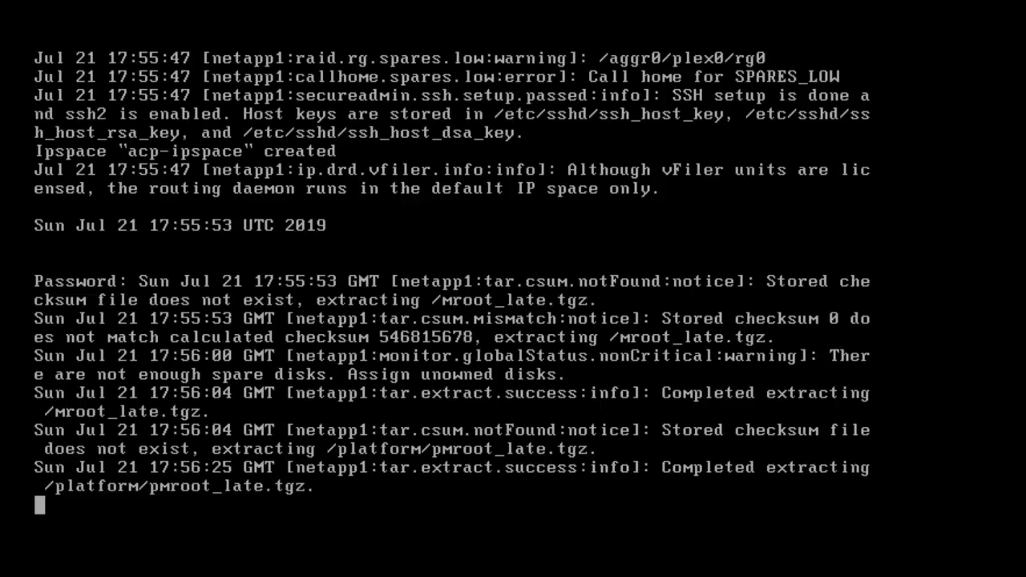
Step: Log in to the netapp1 console with the root password, retrying the password if it is rejected
key("Return")
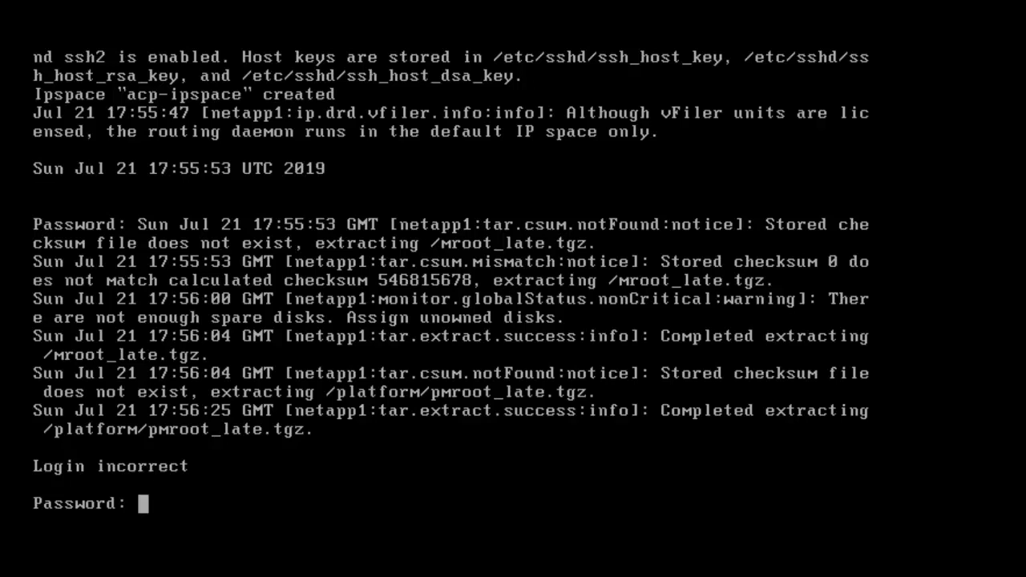
key("Return")
key("Return")
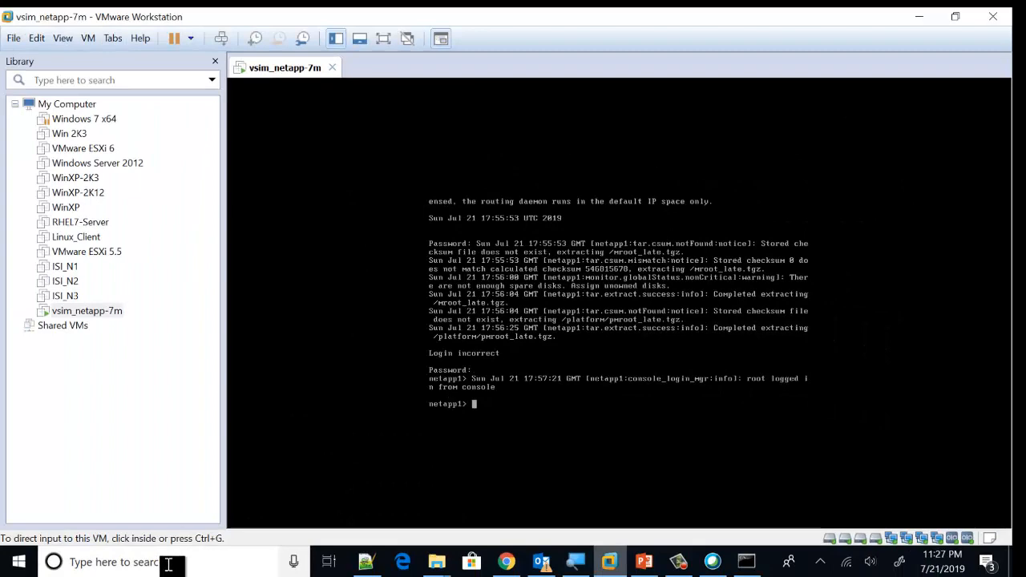
Step: Find and launch PuTTY on the Windows host
left_click(168, 564)
type("put")
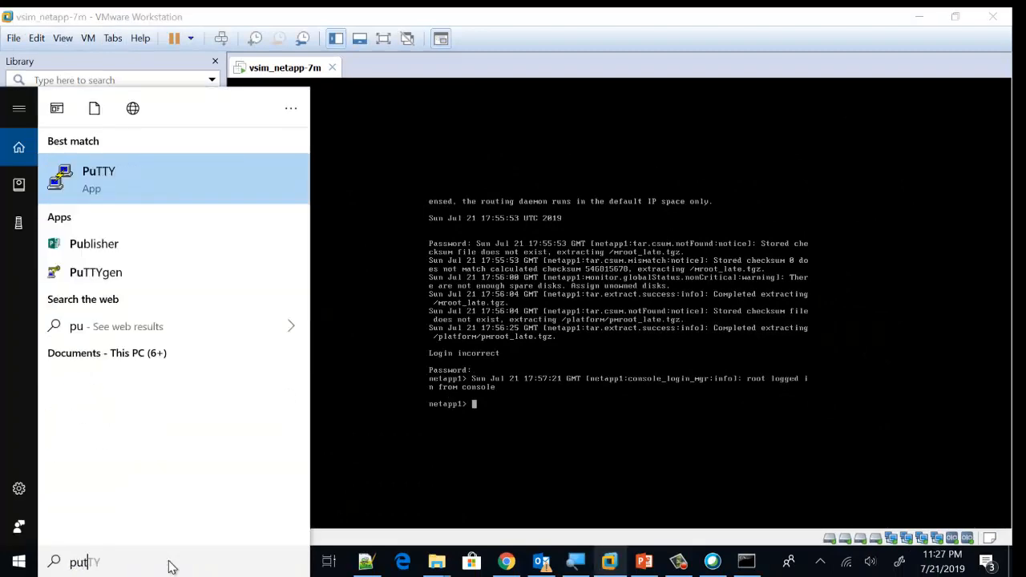
type("ty")
key("Return")
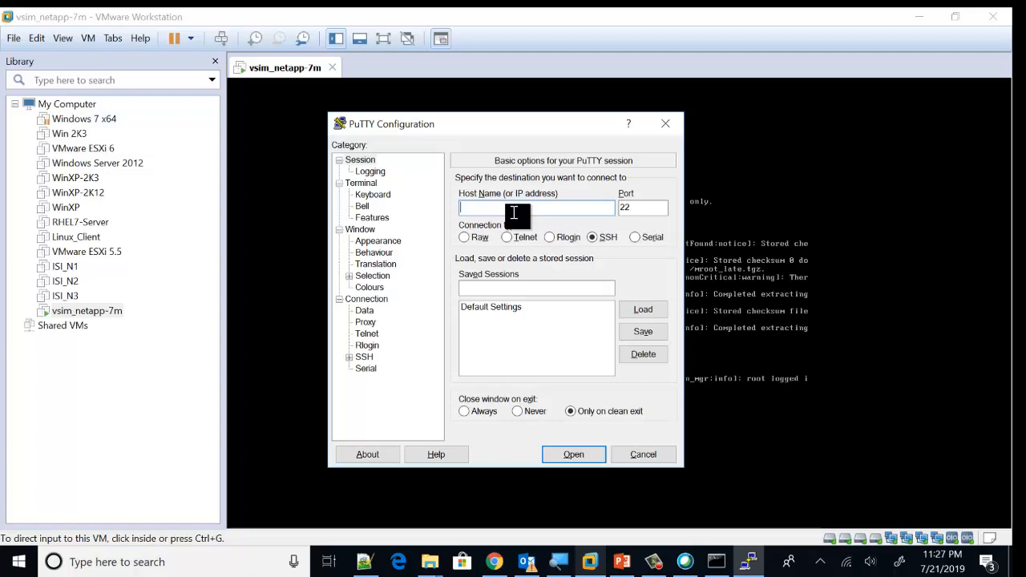
Step: Switch to Command Prompt, clear the screen and ping 192.168.216.101, stopping the ping early
left_click(724, 569)
left_click(548, 422)
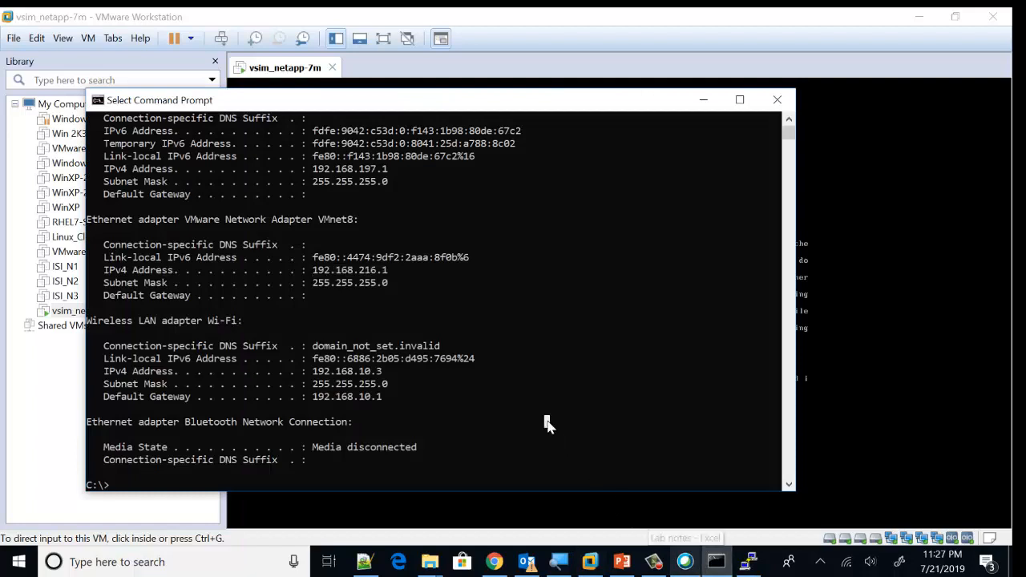
type("cls")
key("Return")
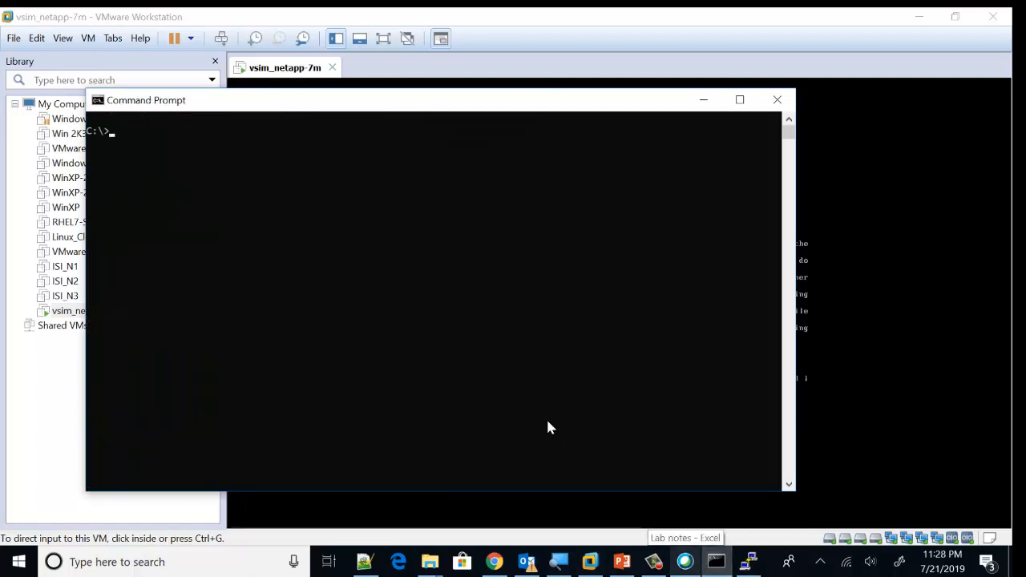
type("ping 192.16")
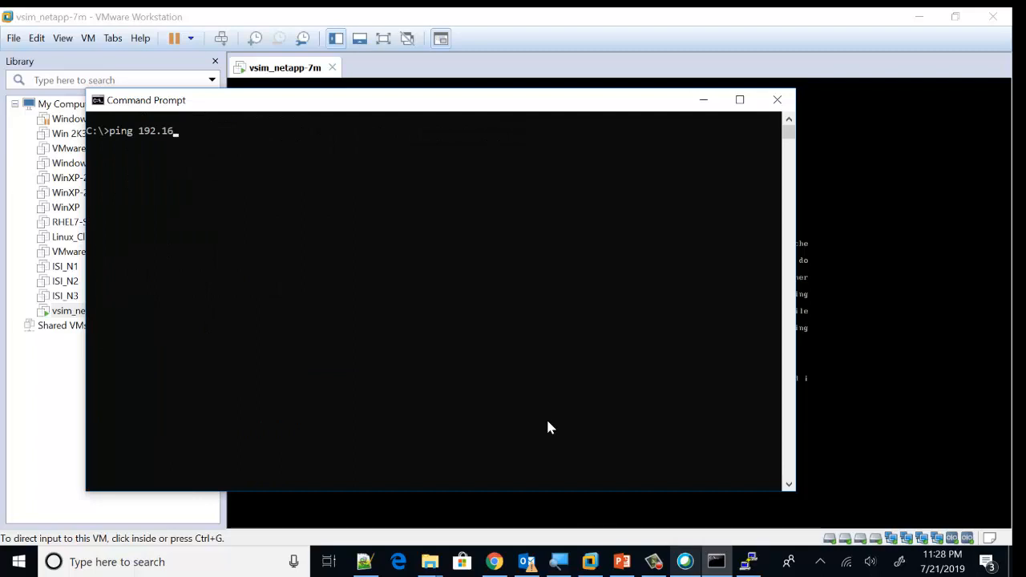
type("8.216.101")
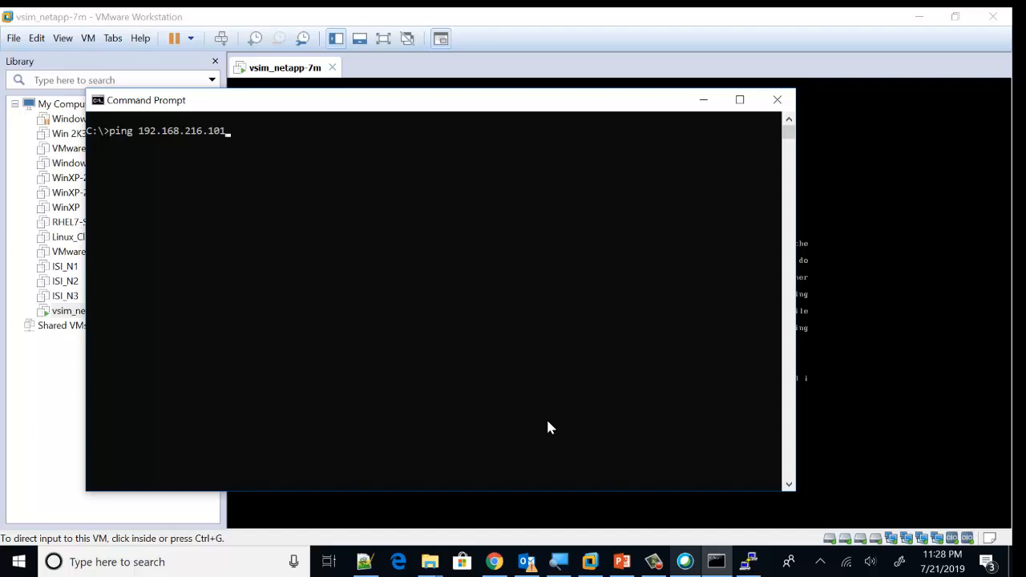
key("Return")
key("ctrl+c")
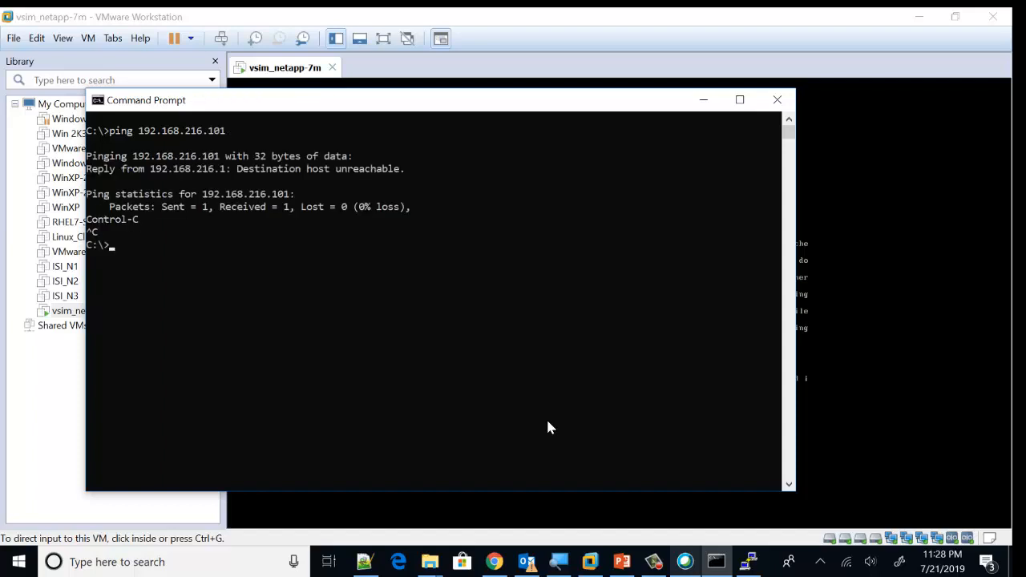
Step: Ping 192.168.216.102 from the Windows host and stop the ping early
key("Up")
key("BackSpace")
type("2.168.216.10")
key("Return")
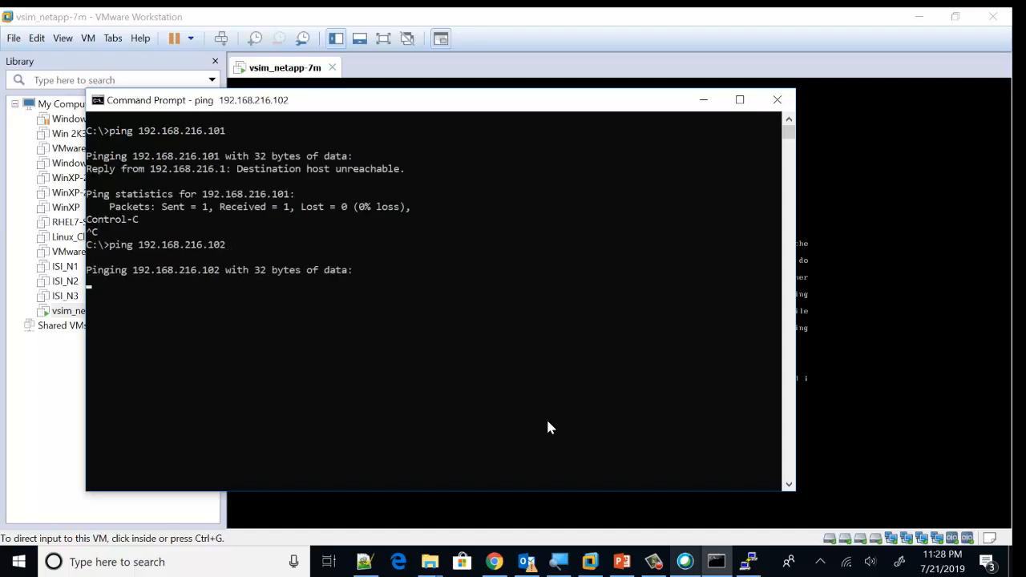
key("ctrl+c")
Step: Ping 192.168.216.103 from the Windows host and stop it after a couple of packets
key("Up")
key("BackSpace")
type("3")
key("Return")
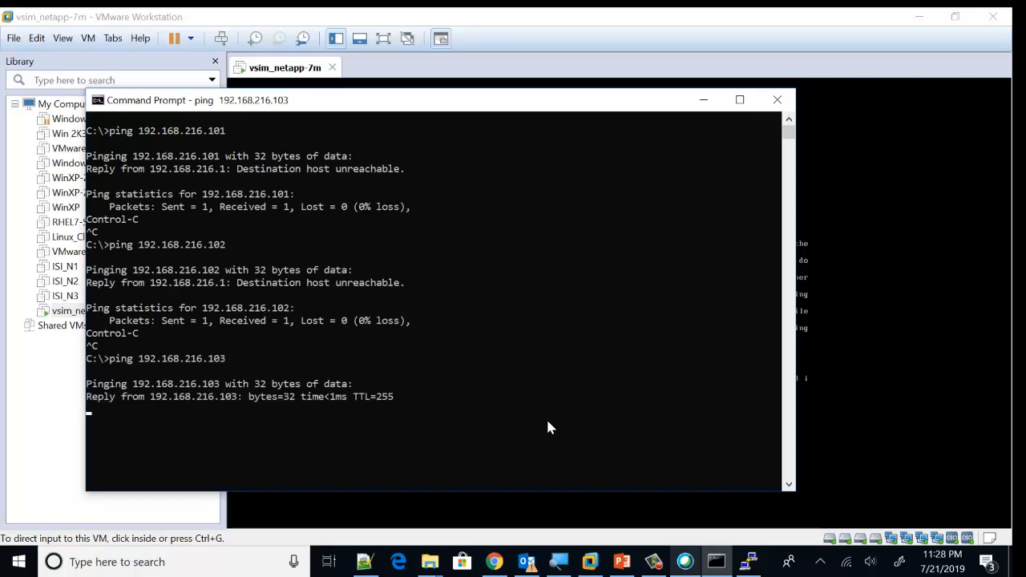
key("ctrl+c")
Step: Ping 192.168.216.104 from the Windows host and stop it after a few packets
key("Up")
key("BackSpace")
type("4")
key("Return")
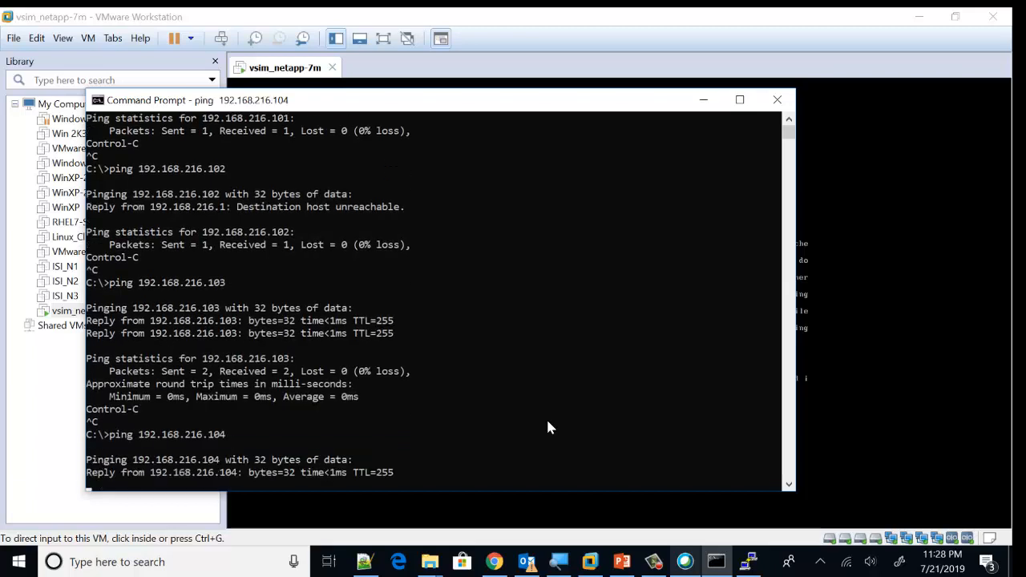
key("ctrl+c")
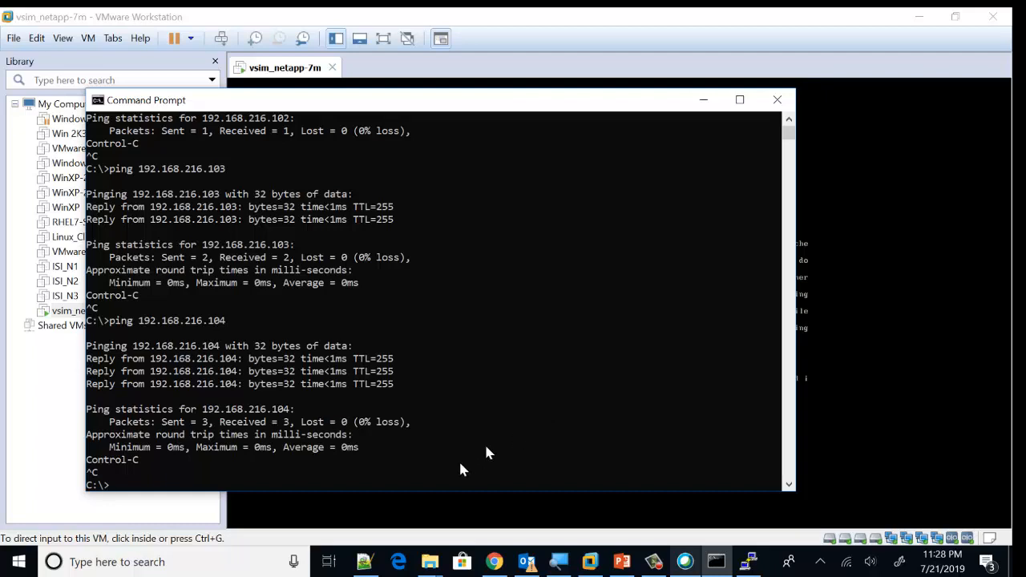
Step: Switch back to PuTTY and open an SSH session to 192.168.216.103 on port 22
left_click(748, 561)
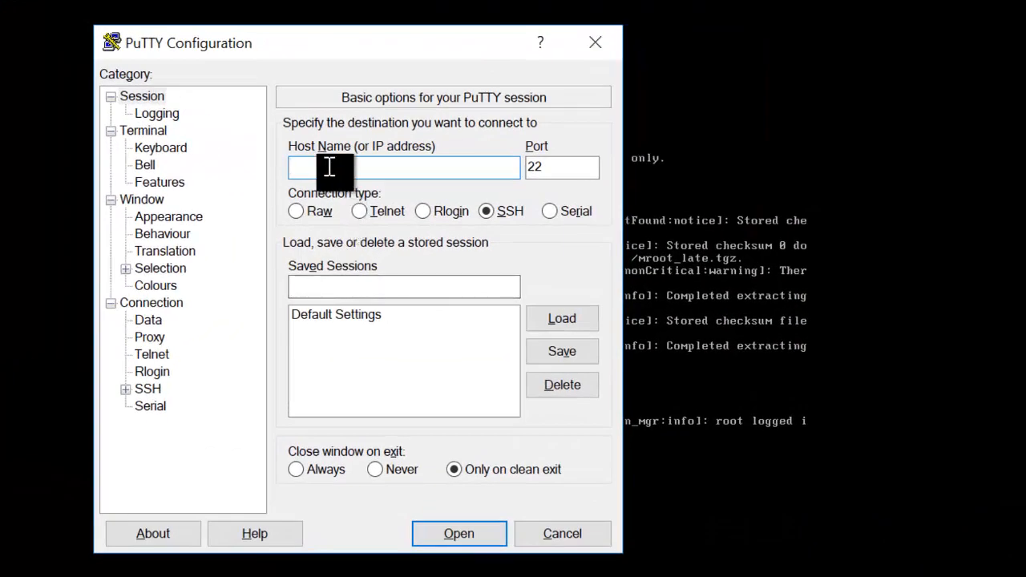
type("192..103")
key("Left")
key("Left")
key("Return")
key("Left")
key("Return")
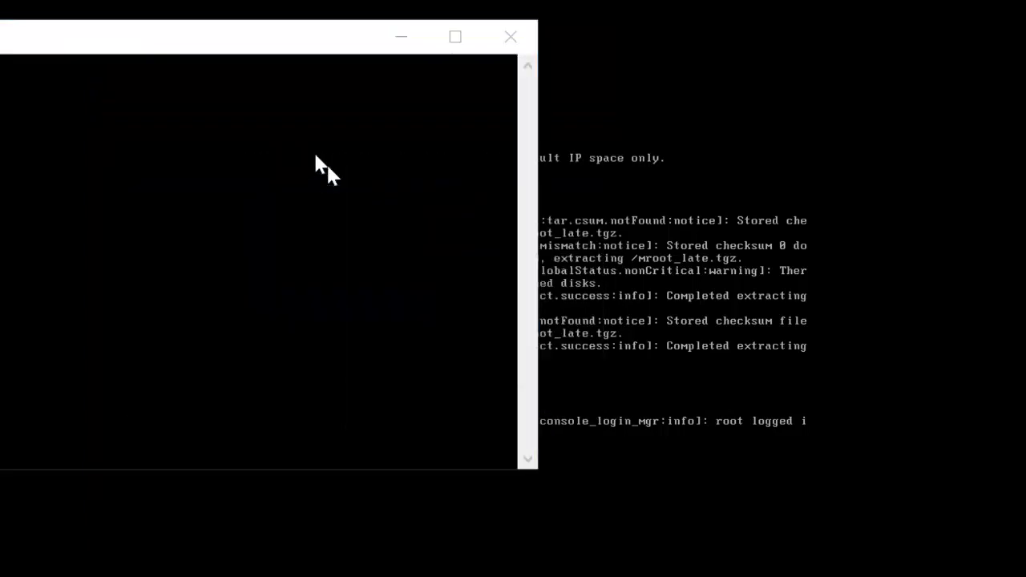
key("Left")
key("Left")
key("Return")
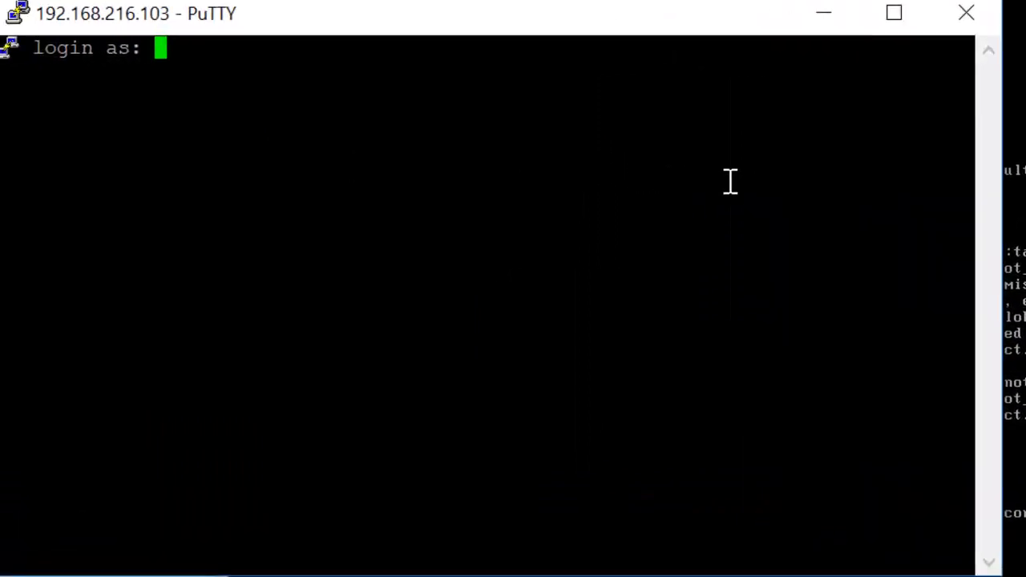
Step: Log in to the SSH session as root with the account password and maximize the terminal window
type("root")
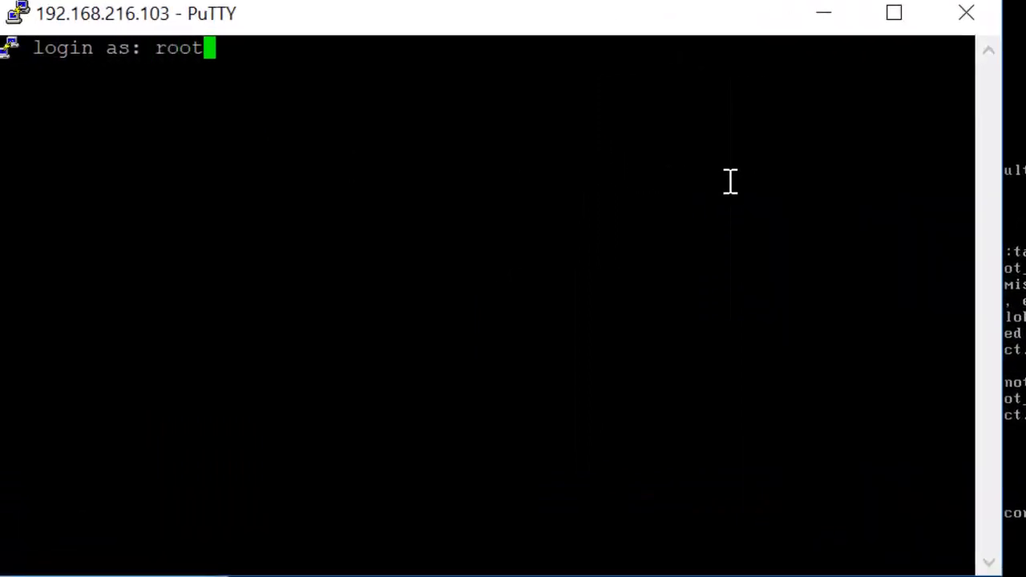
key("Return")
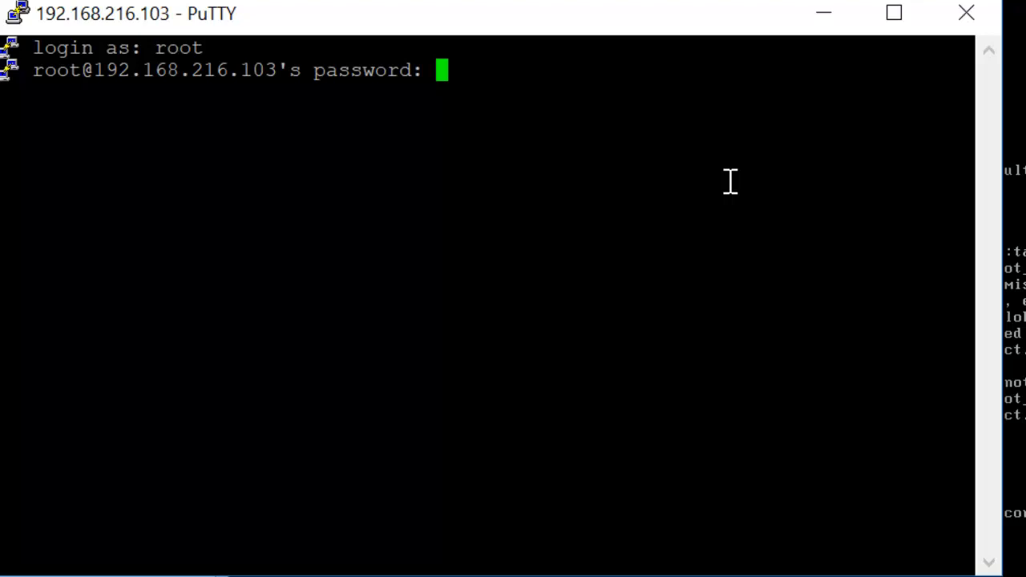
key("Return")
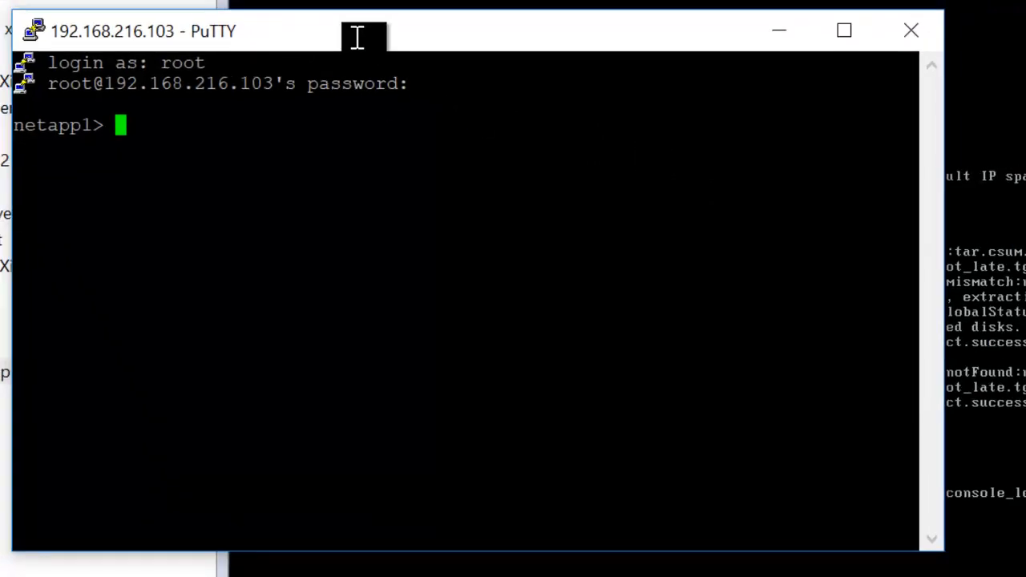
double_click(357, 37)
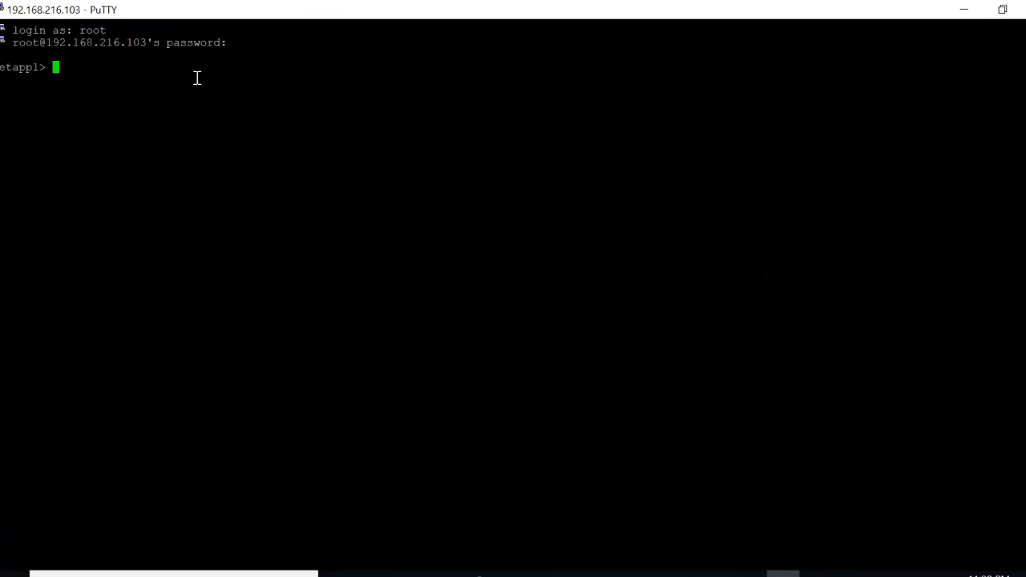
Step: List the filer's available commands using ? and help
type("?")
key("Return")
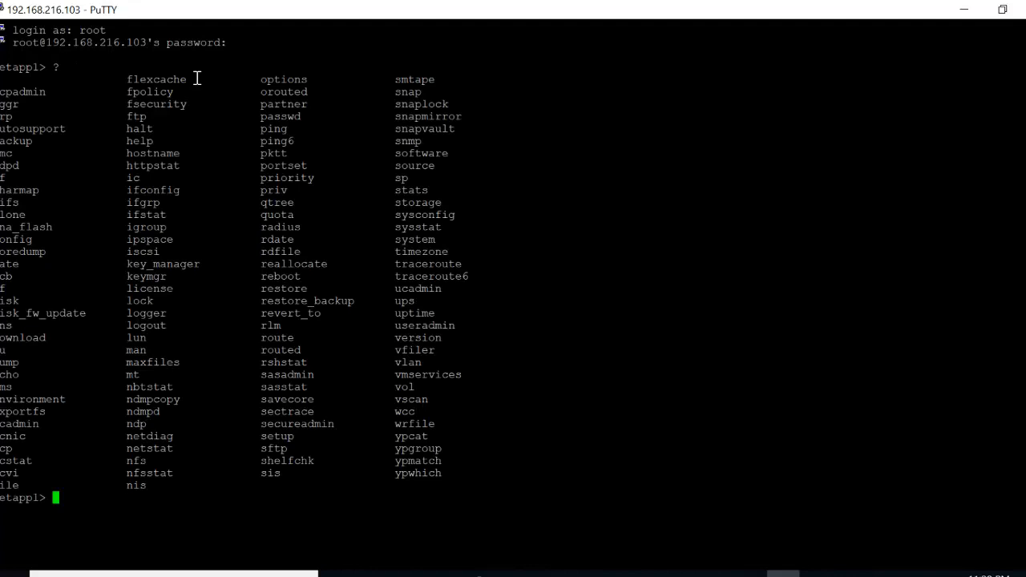
type("help")
key("Return")
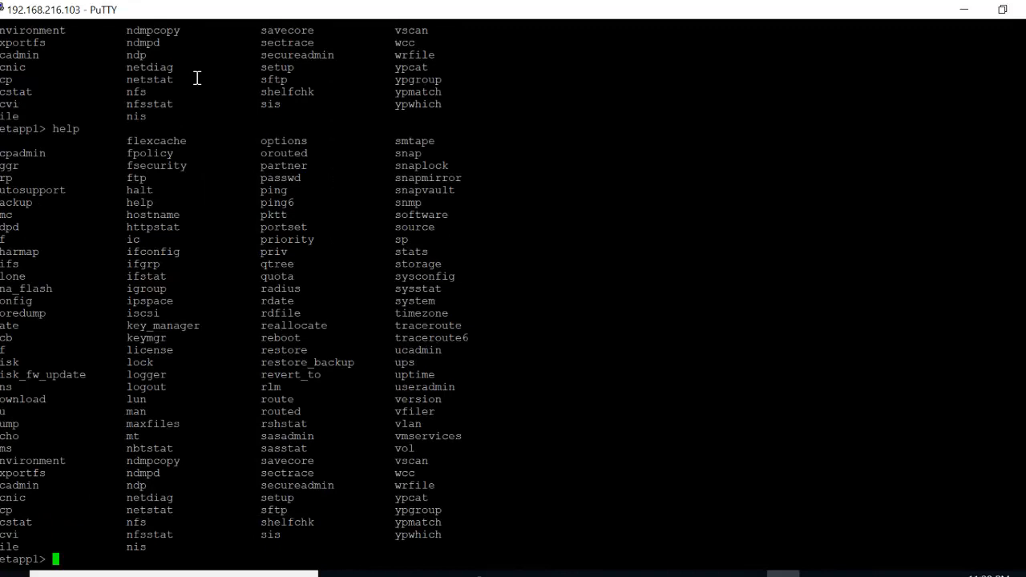
Step: Display the filer's RAID and spare disk configuration with sysconfig -r and its name with hostname
type("sysconfig -r")
key("Return")
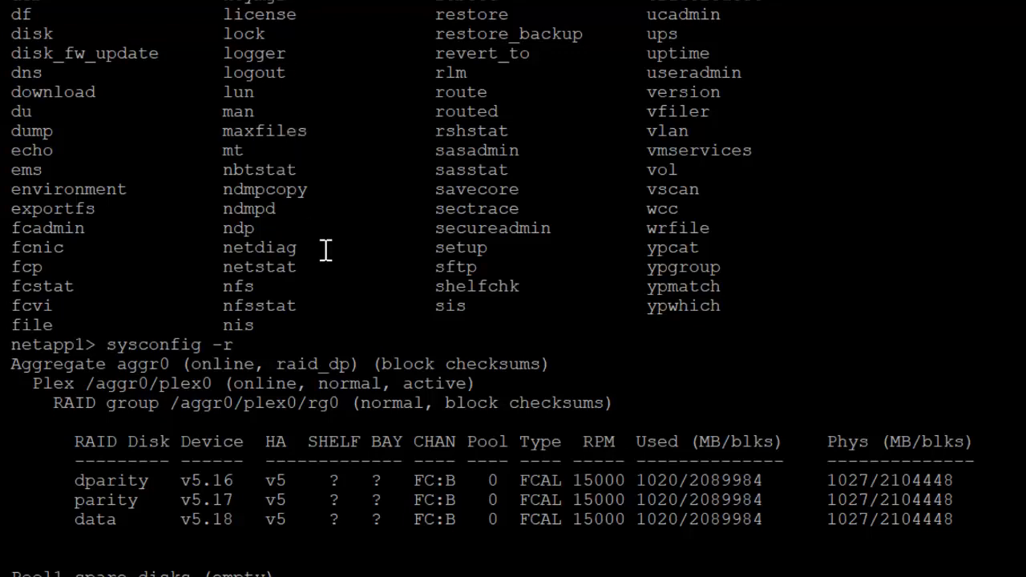
scroll(325, 249, "up", 7)
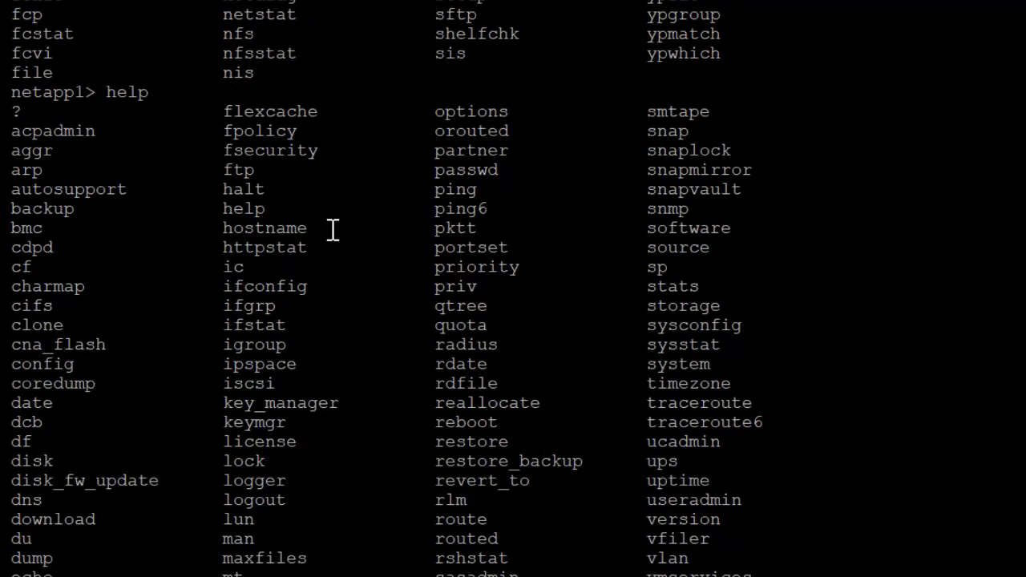
scroll(332, 230, "down", 7)
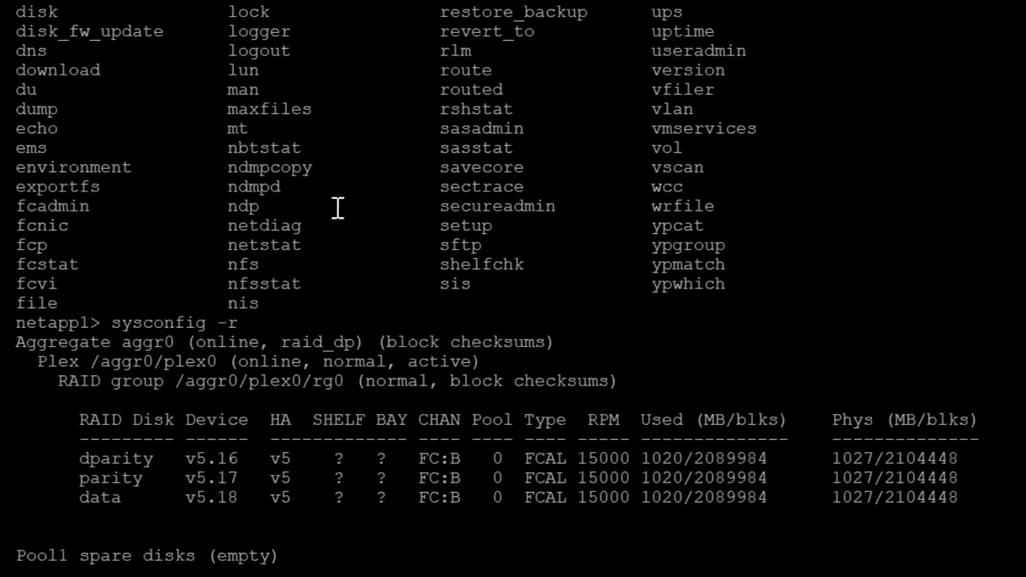
type("hostname")
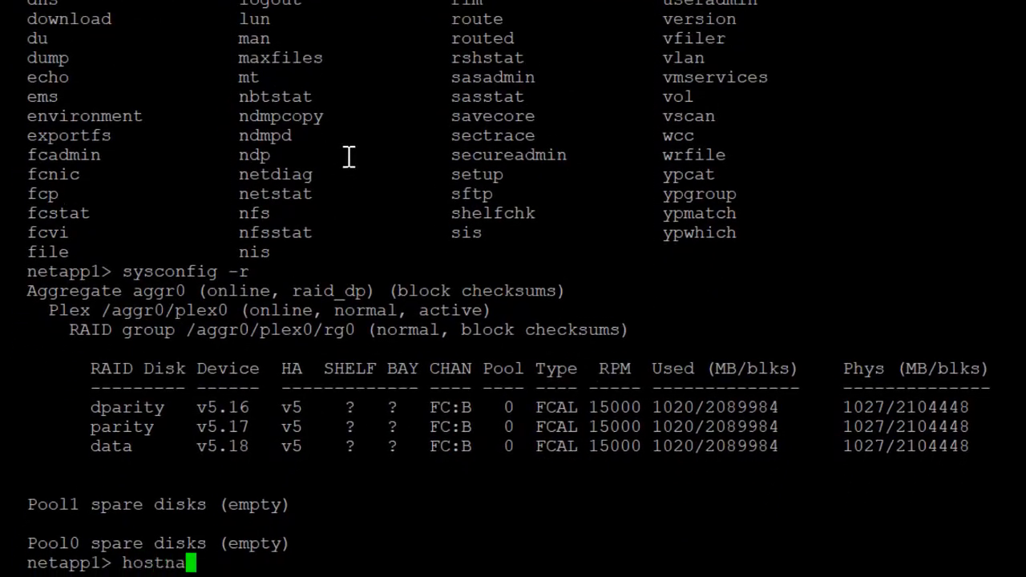
key("Return")
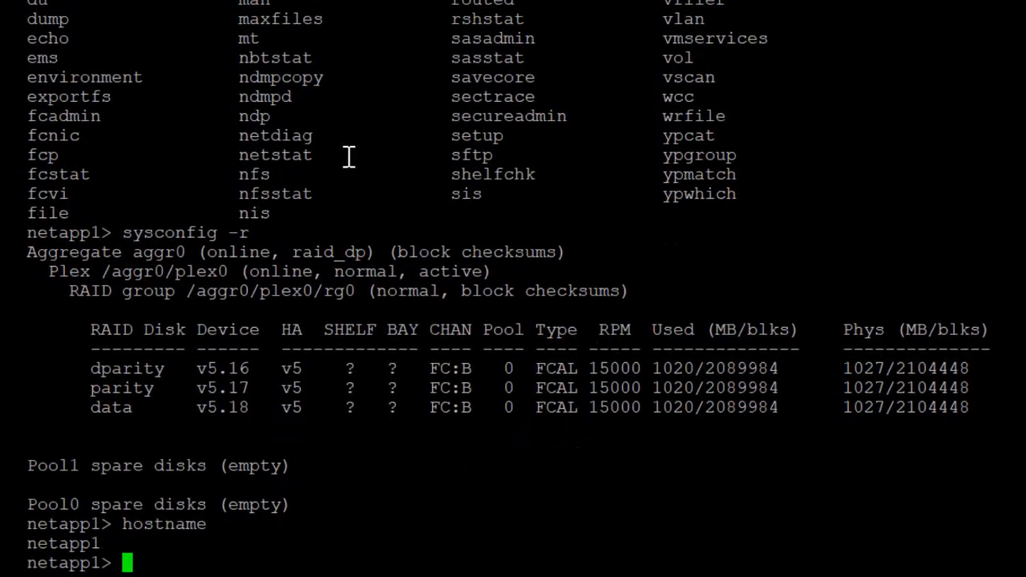
Step: Look up the interface configuration command in the command list and run ifconfig without arguments
type("if")
scroll(347, 152, "up", 6)
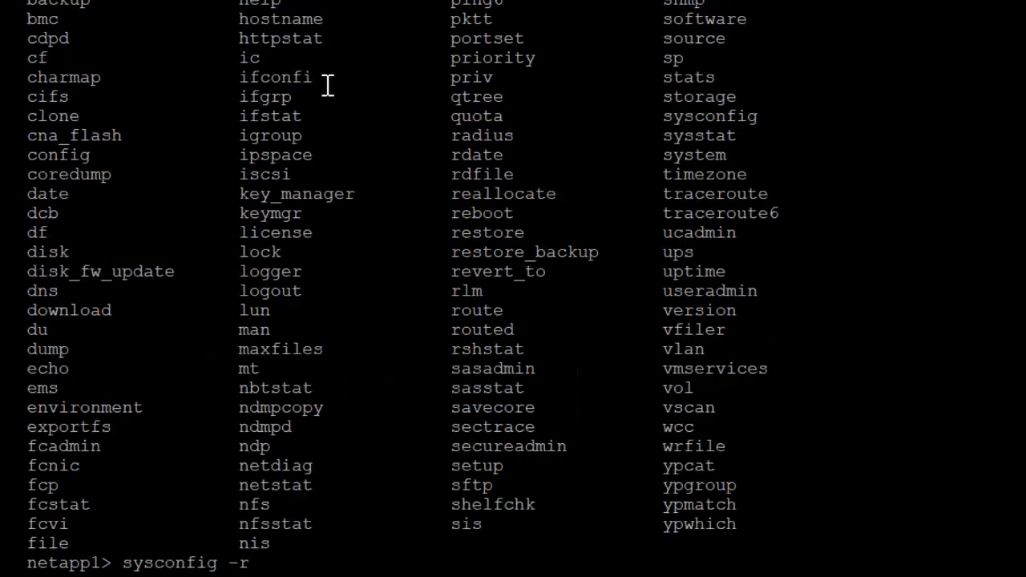
scroll(334, 128, "down", 7)
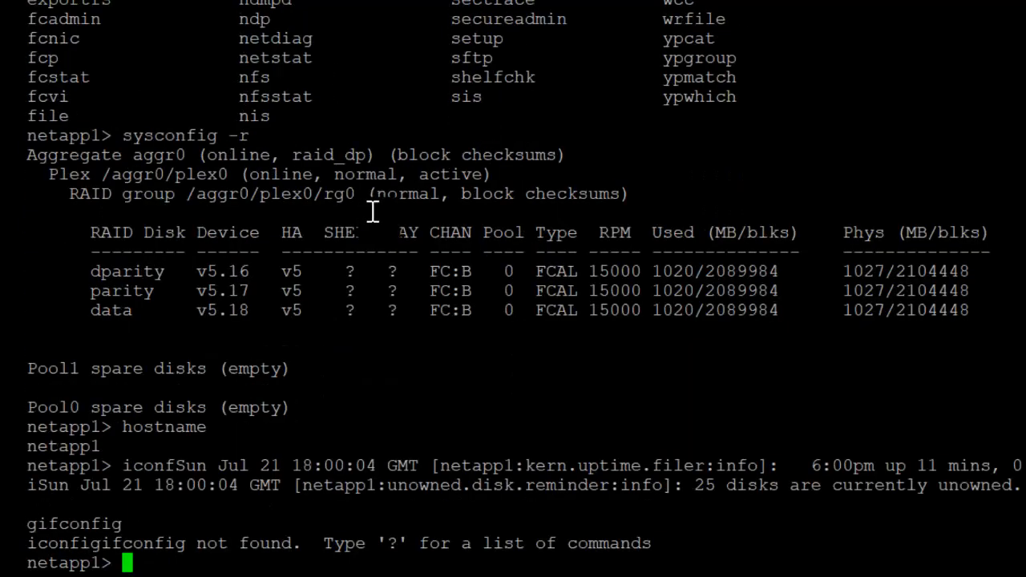
type("ifconfig")
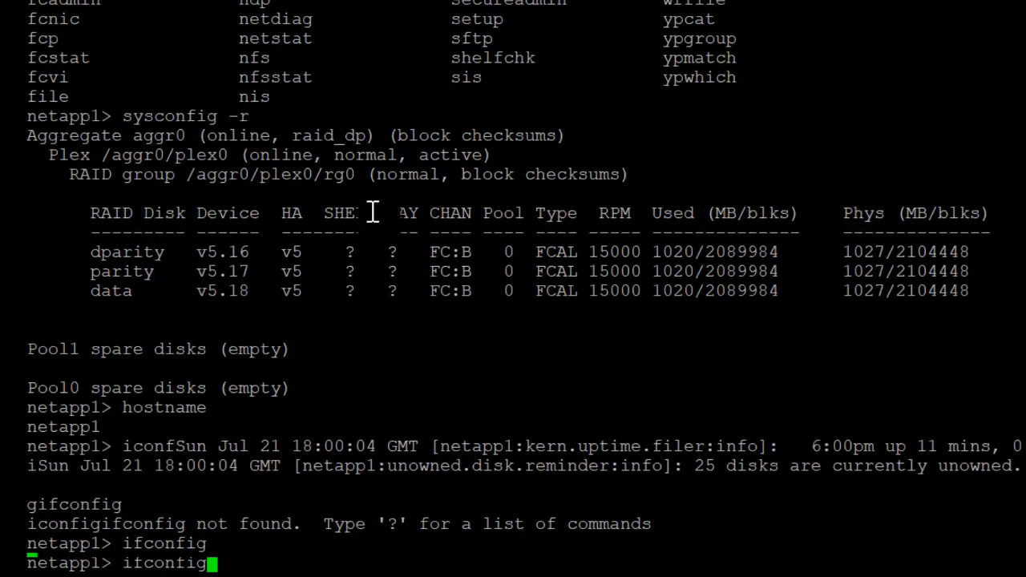
key("Return")
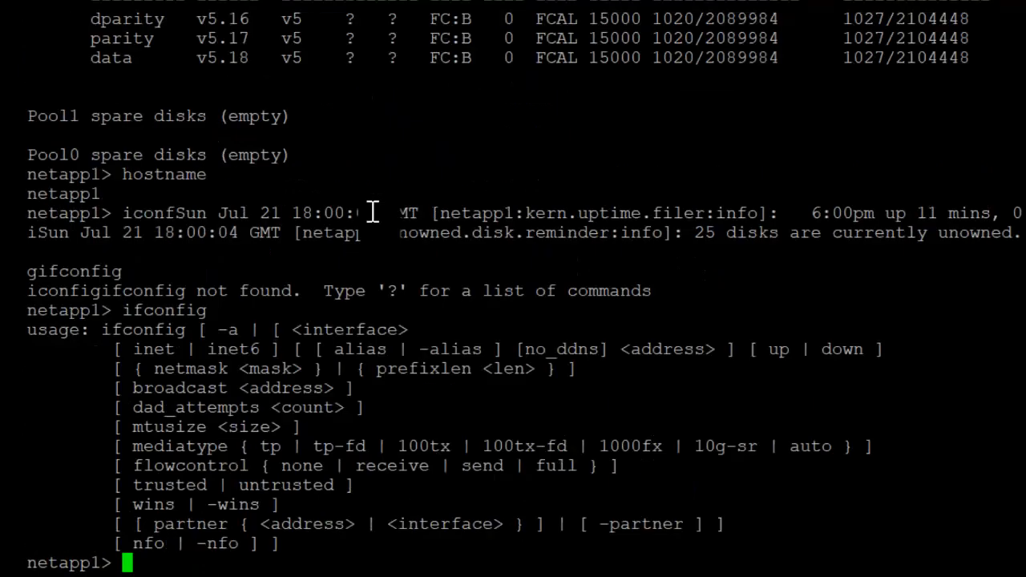